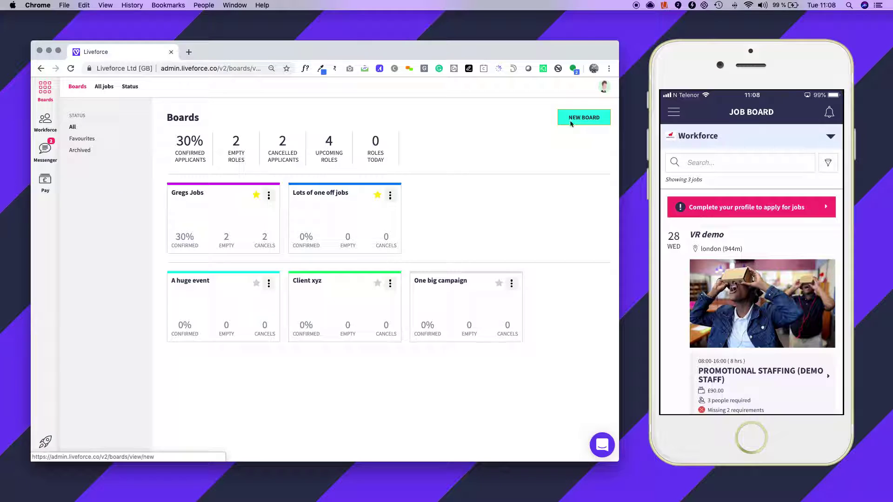
# Step: Create a new board and name it "Toghest Mudder"
pyautogui.click(83, 113)
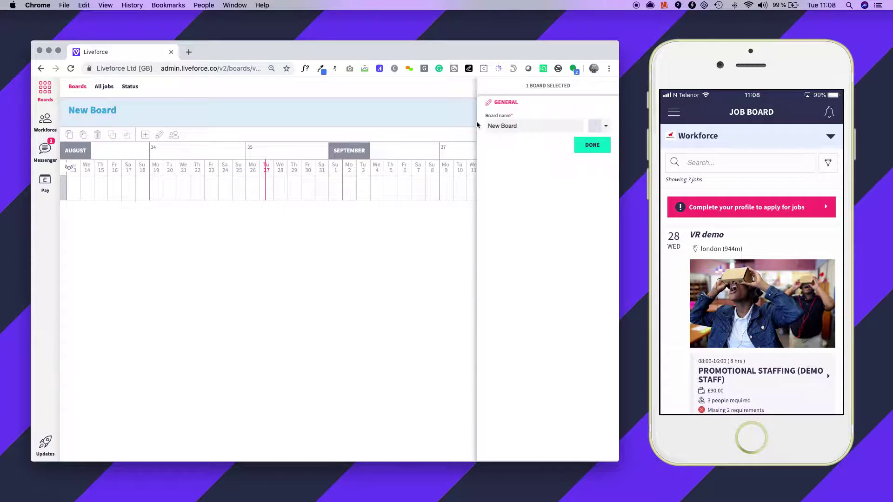
pyautogui.tripleClick(521, 124)
pyautogui.write('Toghest Muddfer')
pyautogui.press('BackSpace')
pyautogui.press('BackSpace')
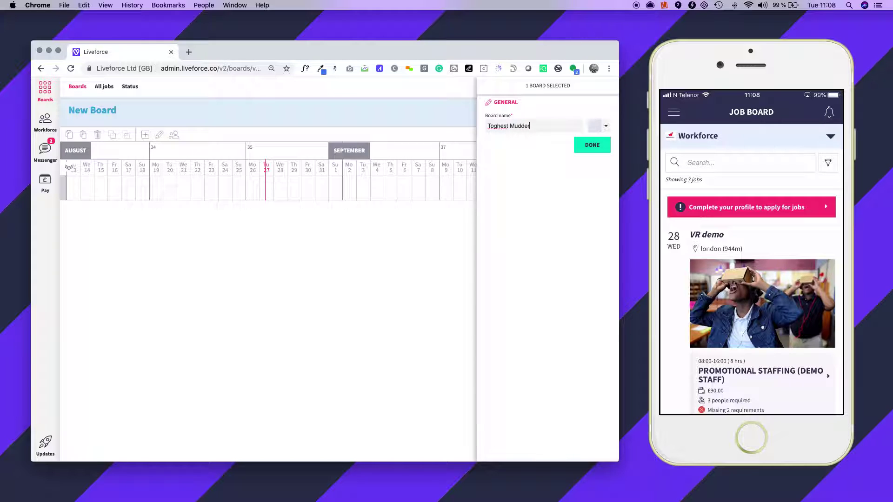
# Step: Set the board colour to bright blue and save the board settings
pyautogui.click(599, 126)
pyautogui.click(602, 169)
pyautogui.moveTo(603, 169); pyautogui.dragTo(603, 193)
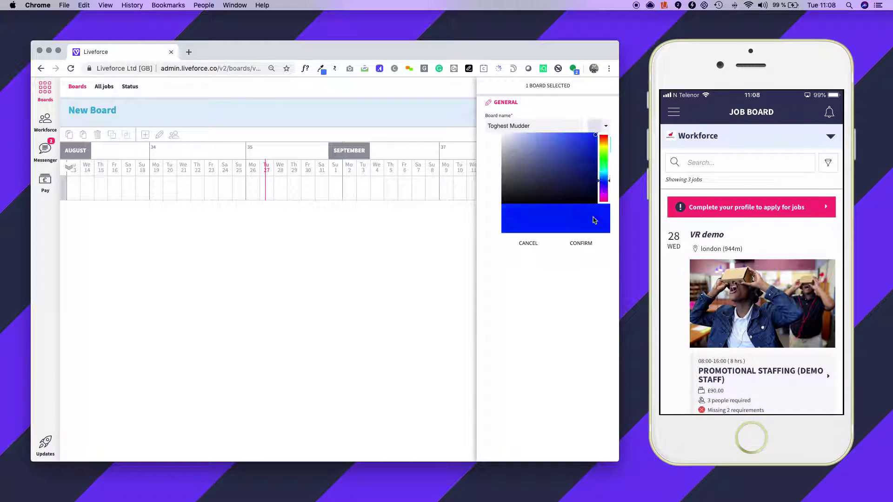
pyautogui.click(581, 243)
pyautogui.click(590, 144)
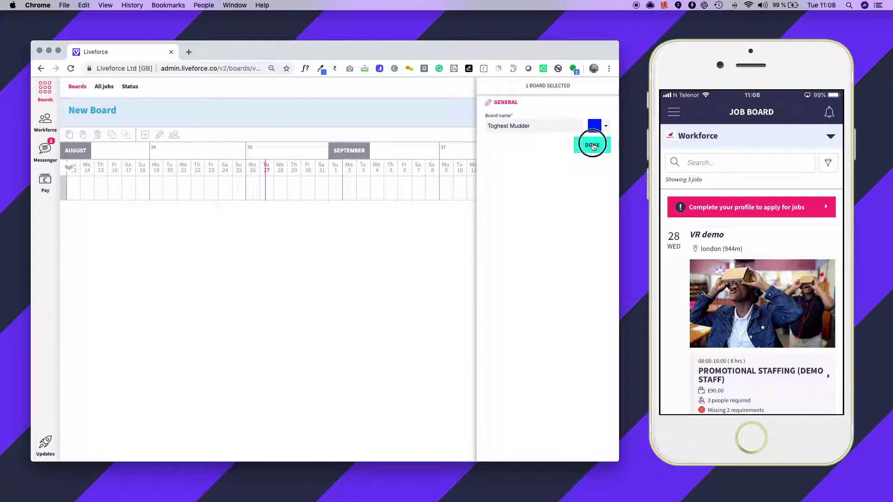
# Step: Add a job on Friday 30 August with the internal job title "Tough mudder hyde park"
pyautogui.click(303, 192)
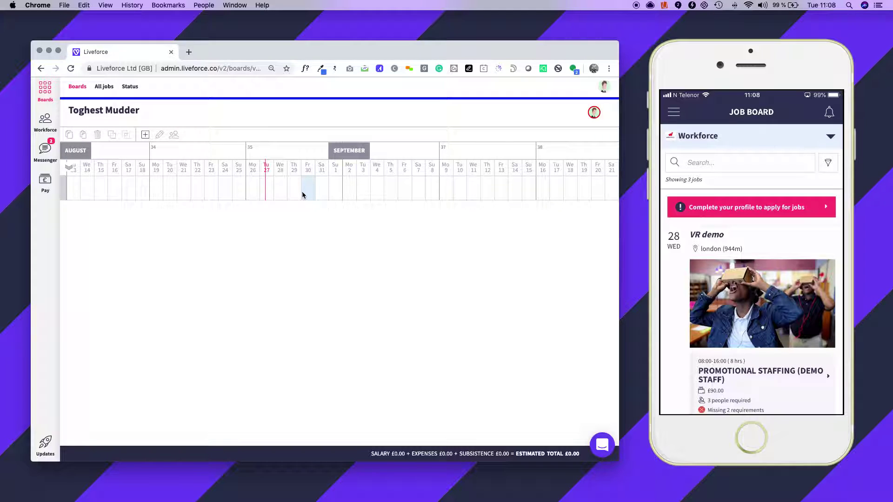
pyautogui.click(146, 136)
pyautogui.click(503, 131)
pyautogui.write('Tiygh mudder g')
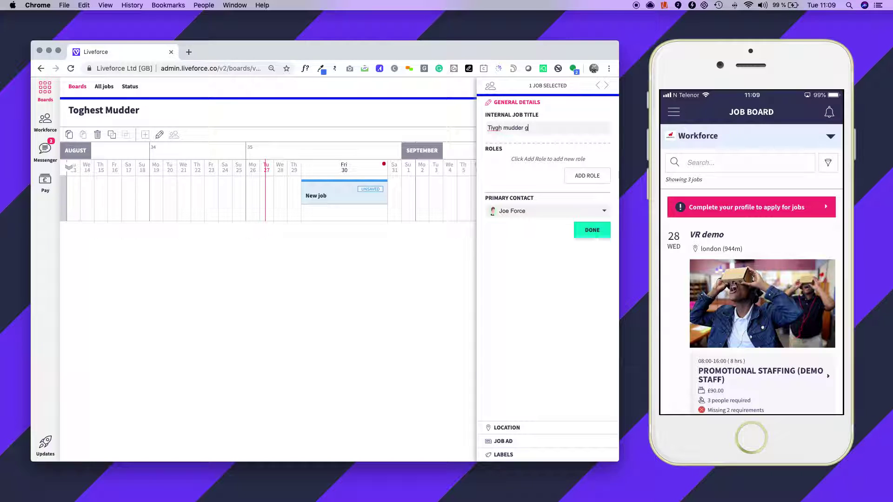
pyautogui.write('de park')
pyautogui.press('BackSpace')
pyautogui.press('BackSpace')
pyautogui.write('ou')
# Step: Add a role to the job and set its role type to Lifeguard
pyautogui.click(576, 179)
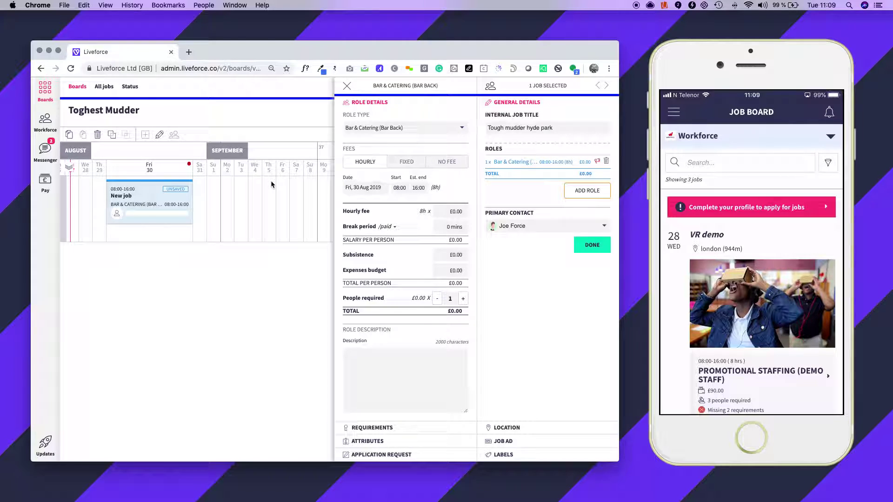
pyautogui.click(427, 129)
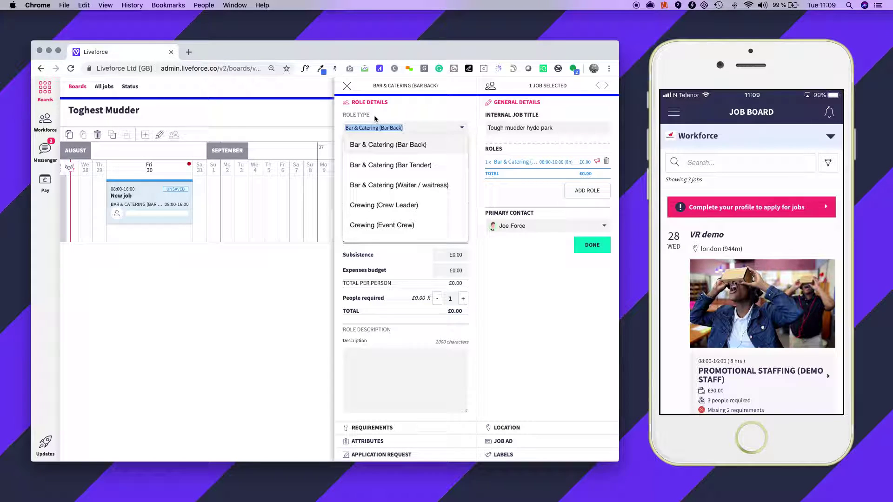
pyautogui.write('life')
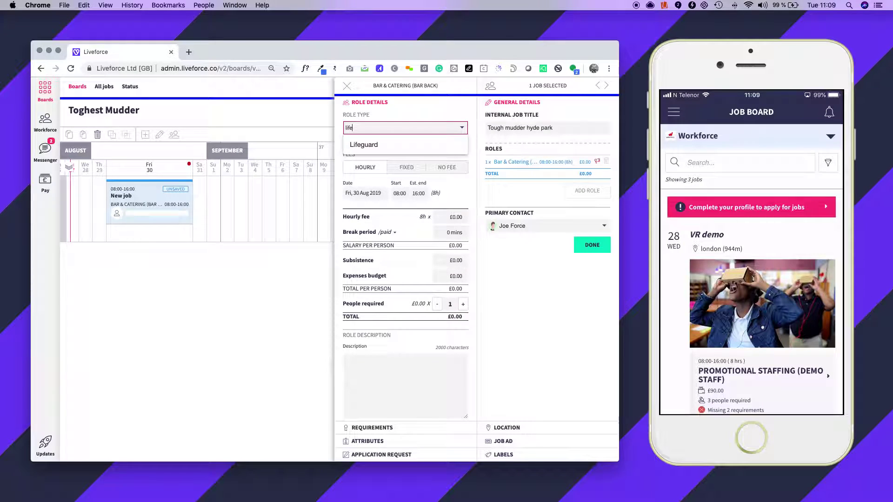
pyautogui.click(362, 147)
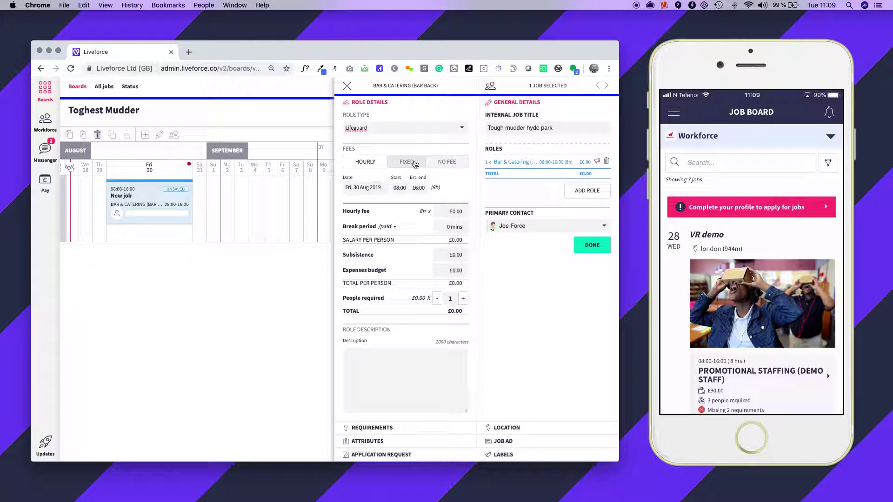
# Step: Set the Lifeguard role's start time to 09:00 and its estimated end to 17:00
pyautogui.click(400, 188)
pyautogui.click(395, 177)
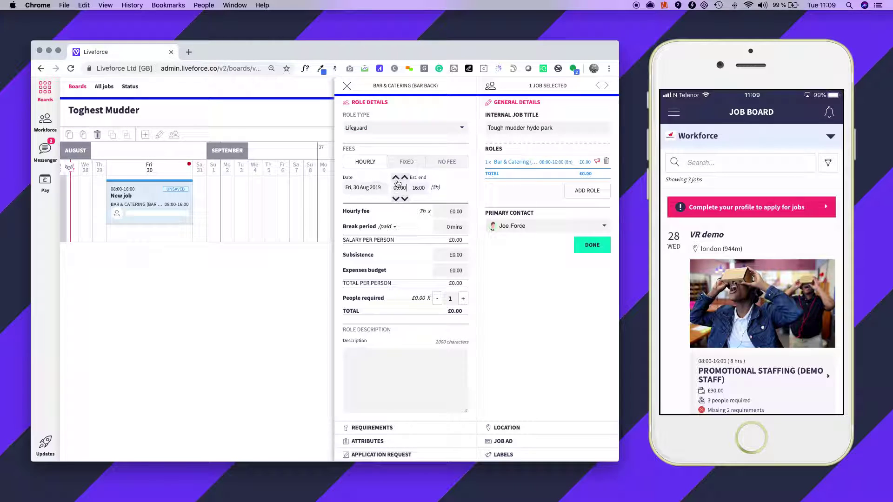
pyautogui.click(417, 189)
pyautogui.click(414, 178)
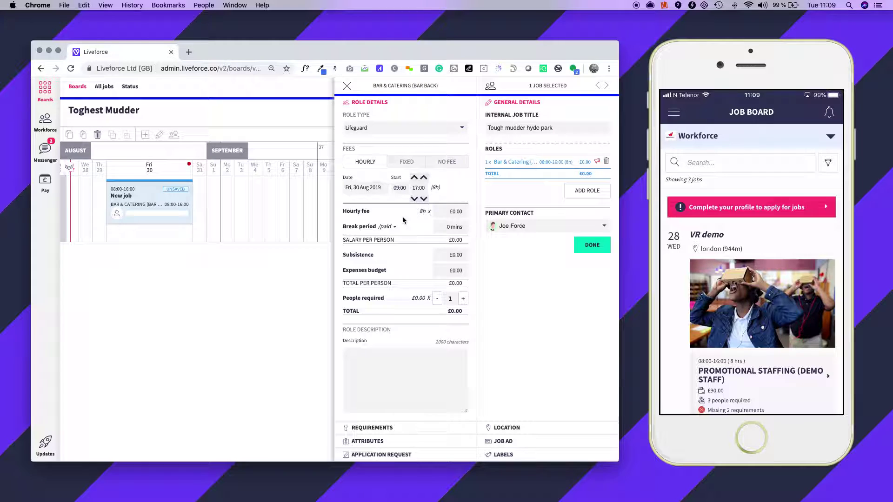
# Step: Set the Lifeguard role's hourly fee to £15, paid break to 30 mins, subsistence to £10, expenses budget to £15 and people required to 3
pyautogui.click(454, 211)
pyautogui.write('15')
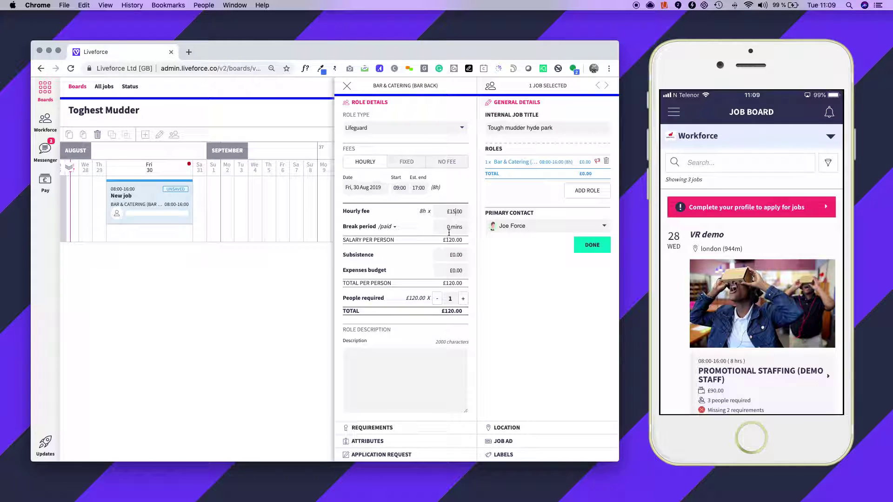
pyautogui.write('3')
pyautogui.click(392, 227)
pyautogui.click(391, 238)
pyautogui.click(450, 255)
pyautogui.write('15')
pyautogui.click(463, 299)
pyautogui.click(464, 299)
# Step: Fill in the role description with the water slide duties, the valid NPLQ certificate requirement and the pool extraction board requirement
pyautogui.click(345, 354)
pyautogui.press('super+Tab')
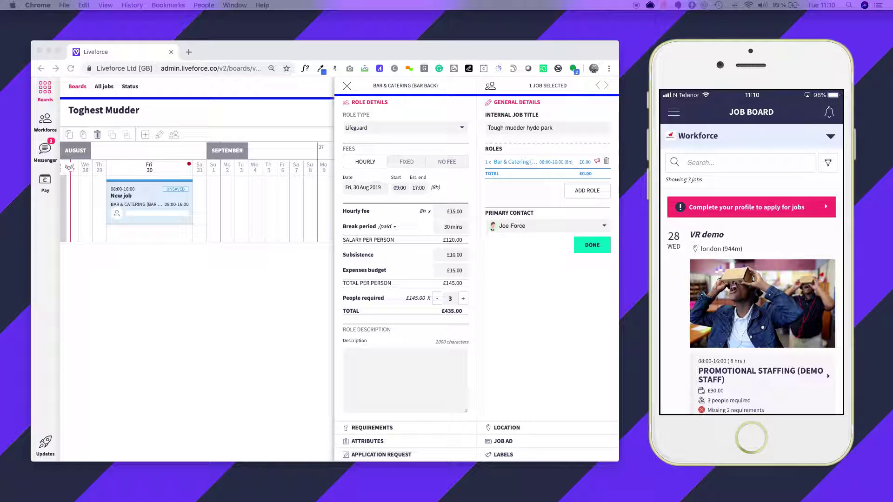
pyautogui.press('super+Tab')
pyautogui.write('You´ll be responsible for the water slide challenge - ensuring participants don´t drown after taking the 10ft plugge from the slide  NPLQ certificate must be valid Need to be comfortable with using pool extraction board')
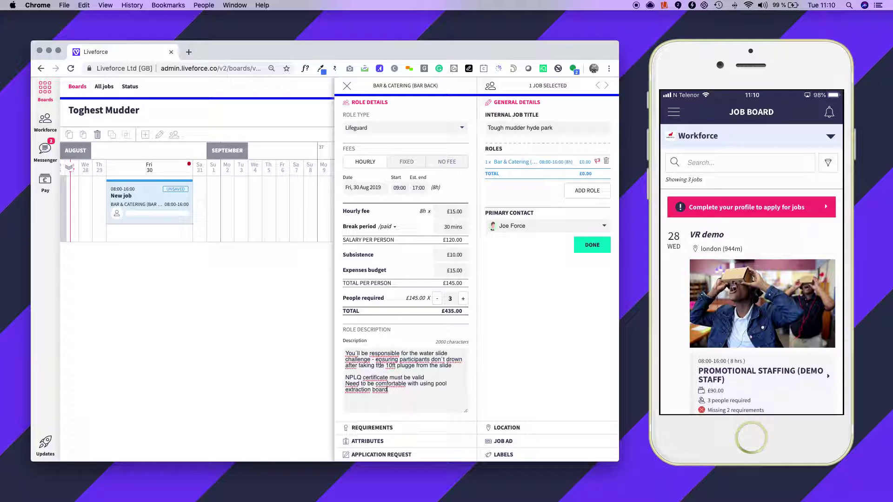
# Step: Look through the jobs on the phone's job board and save the Lifeguard role details
pyautogui.scroll(-3, 395, 302)
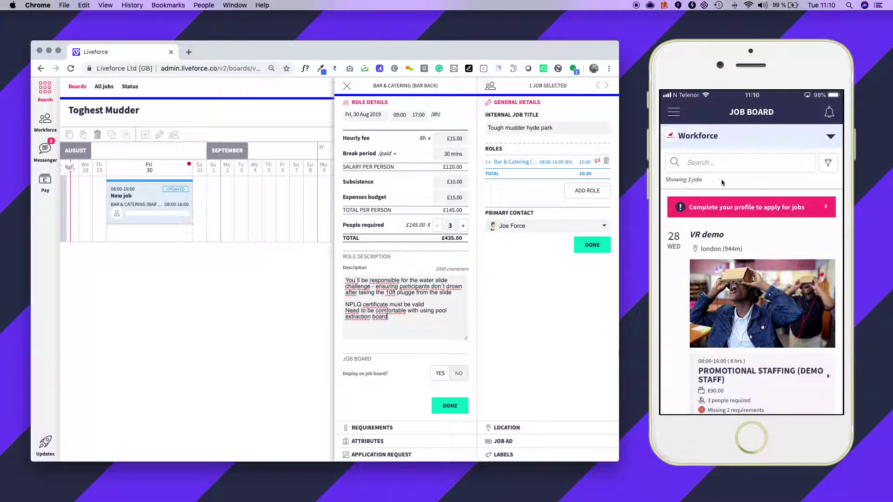
pyautogui.scroll(-5, 722, 205)
pyautogui.scroll(-10, 723, 206)
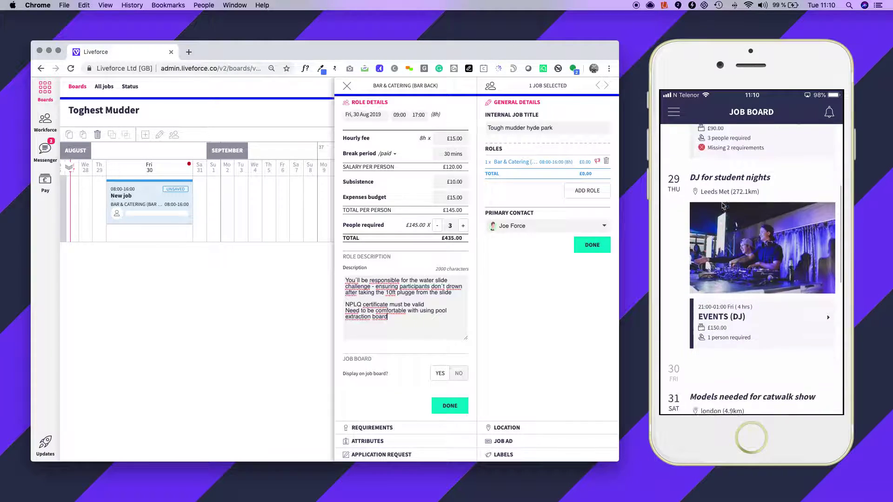
pyautogui.scroll(15, 723, 205)
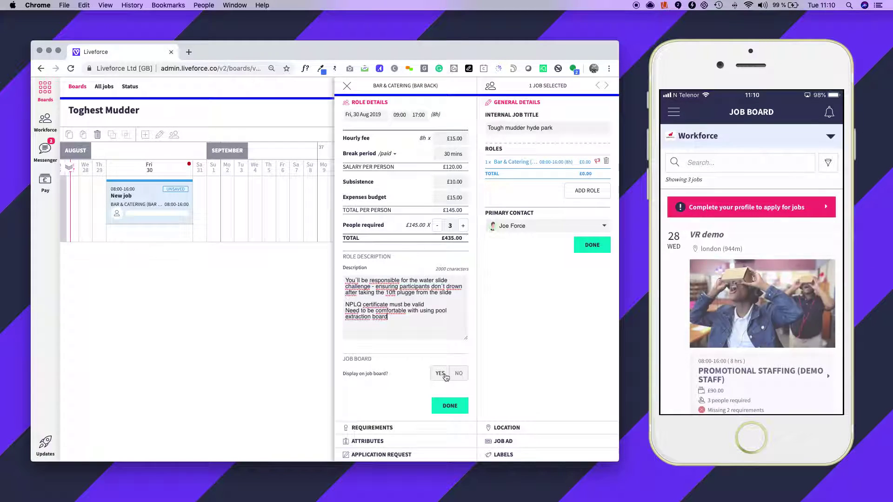
pyautogui.click(450, 406)
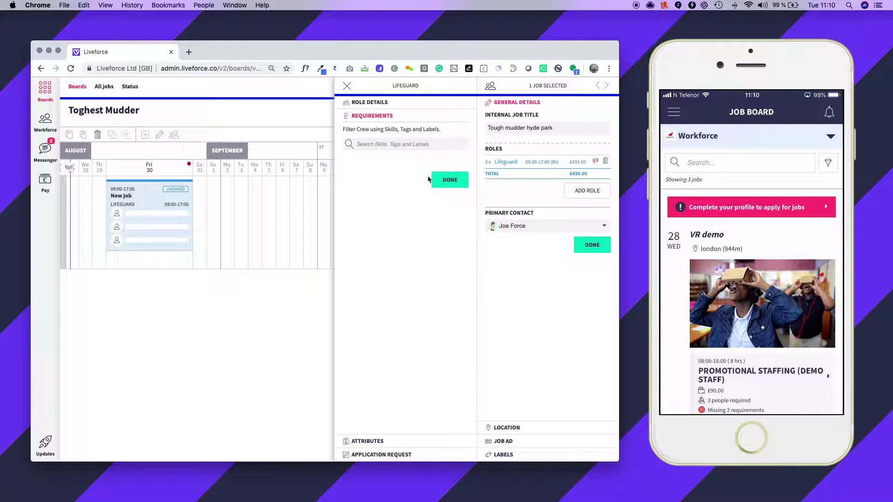
# Step: Add the RLSS certificate skill to the Lifeguard role's requirements and save them
pyautogui.click(379, 144)
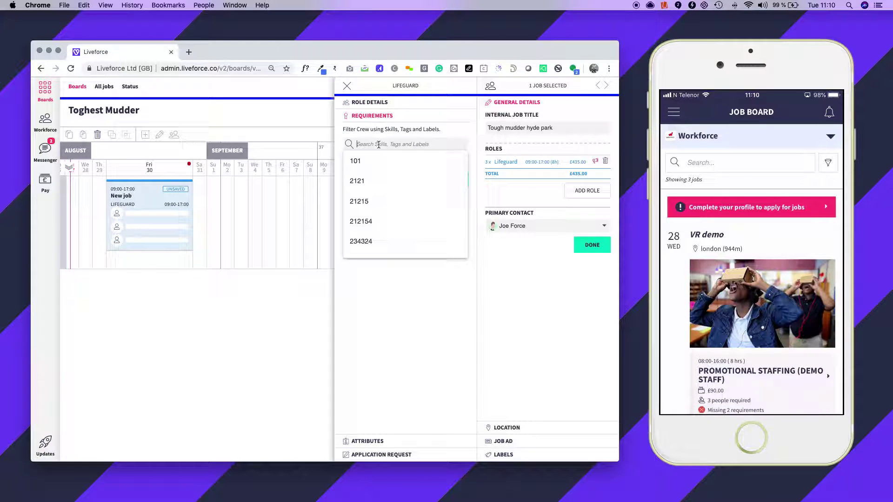
pyautogui.write('rls')
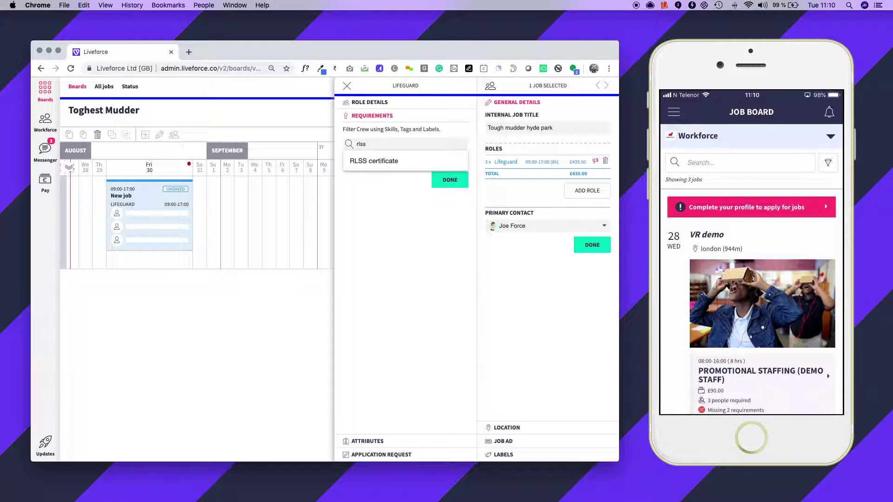
pyautogui.write('s')
pyautogui.click(379, 162)
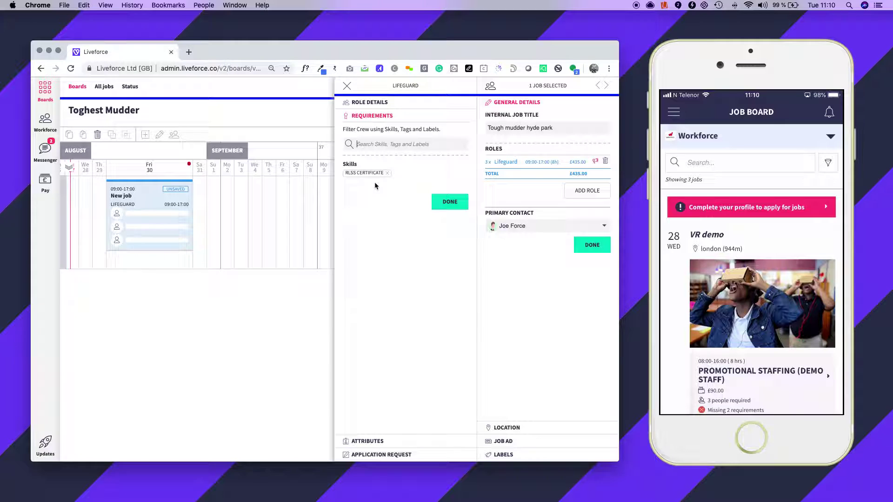
pyautogui.click(449, 202)
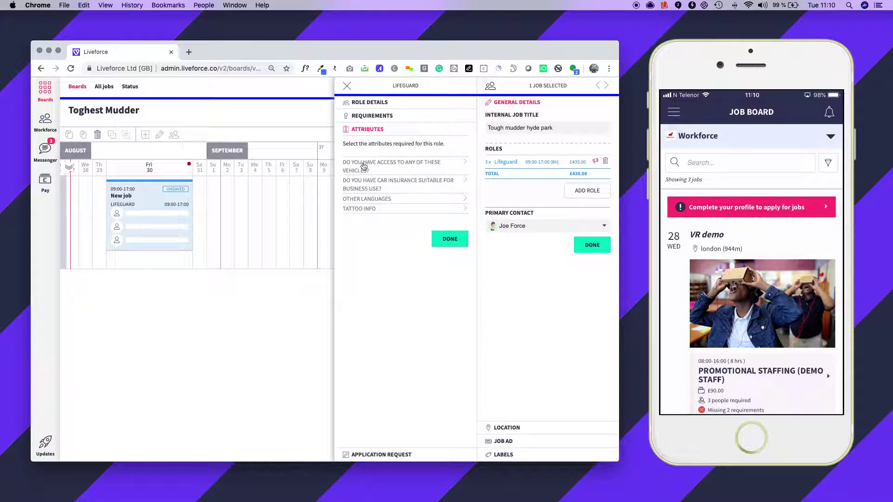
# Step: Require the attributes "Not visible" for tattoo info and Norwegian for other languages, and save them
pyautogui.click(375, 210)
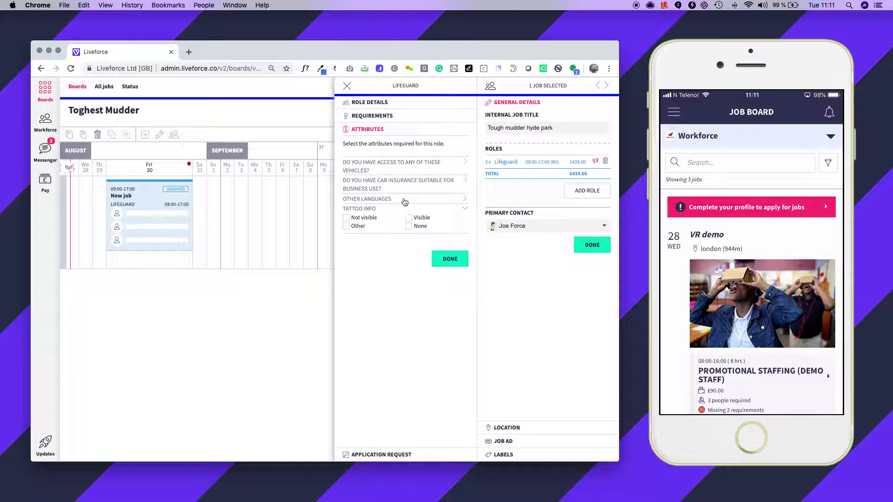
pyautogui.click(346, 219)
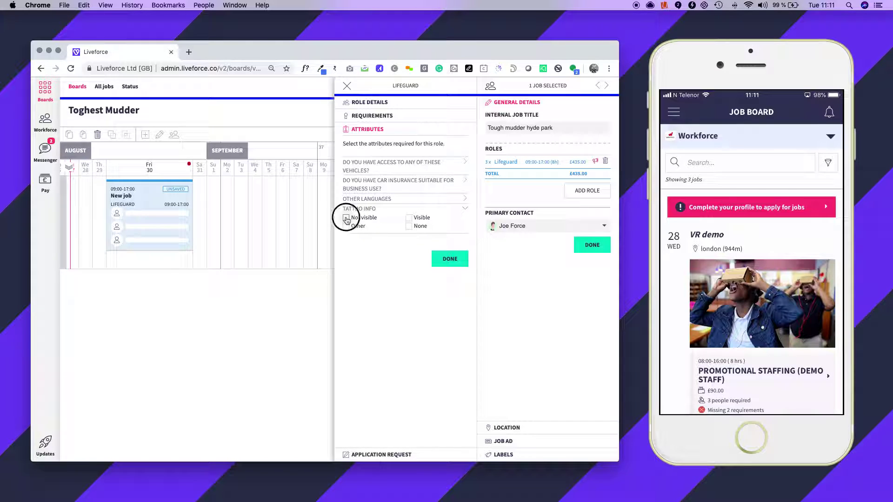
pyautogui.click(375, 199)
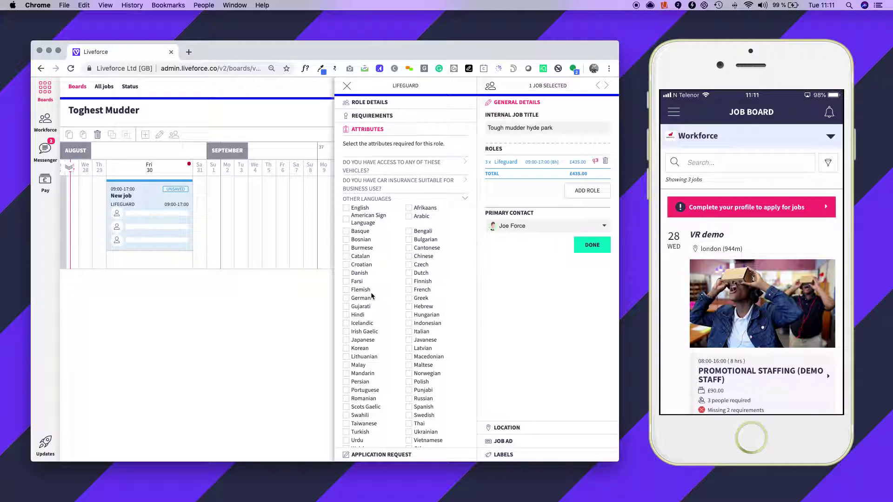
pyautogui.scroll(-1, 372, 291)
pyautogui.click(408, 361)
pyautogui.scroll(-5, 393, 326)
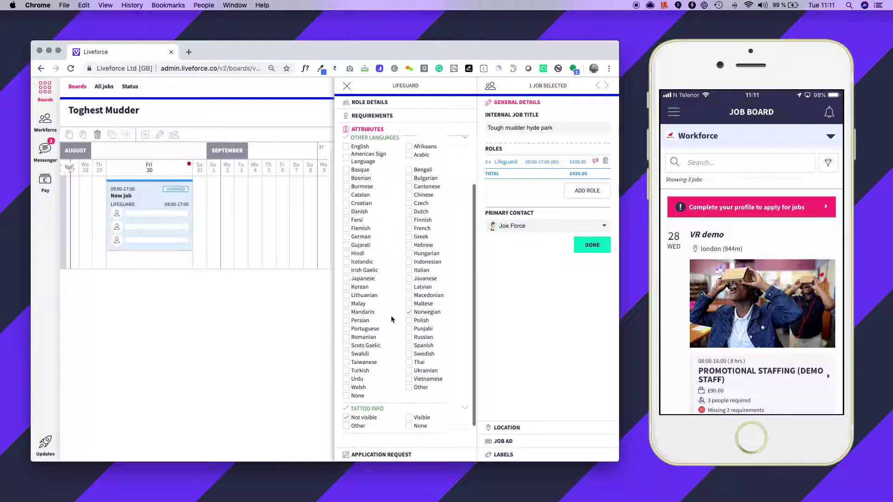
pyautogui.click(453, 428)
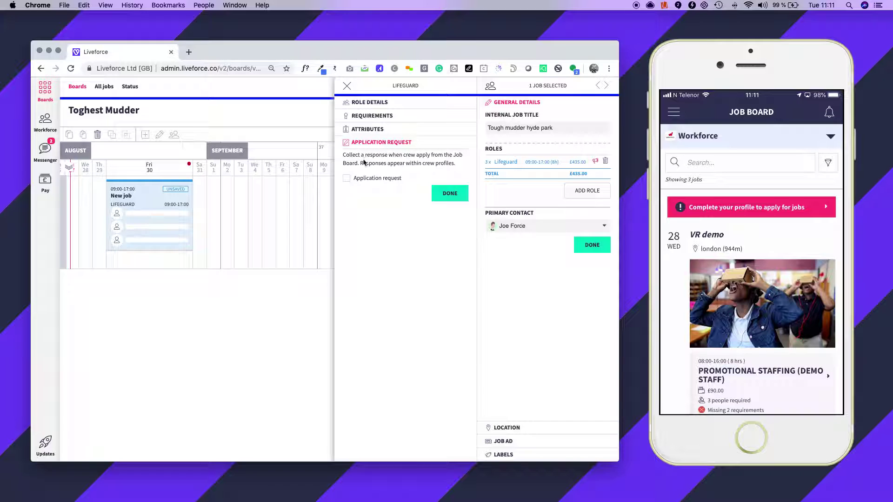
# Step: Enable an application request asking "How many years expereice as a lifeguard" and save it
pyautogui.click(346, 178)
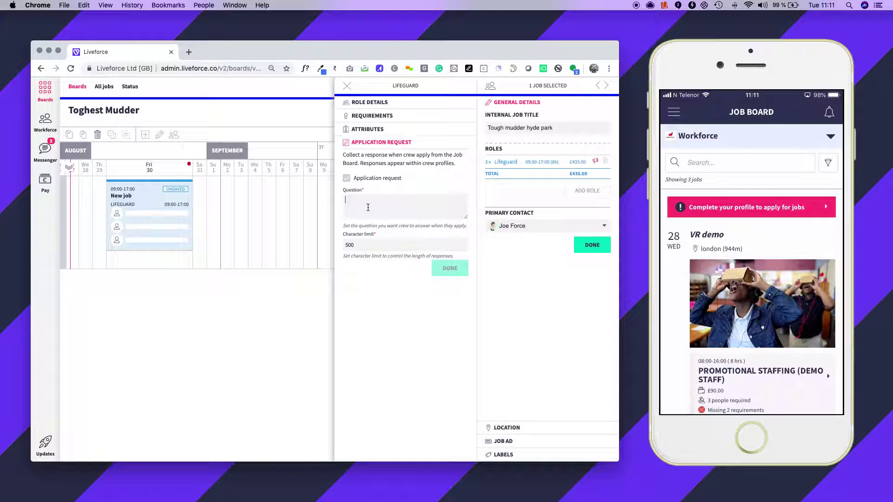
pyautogui.write('How ')
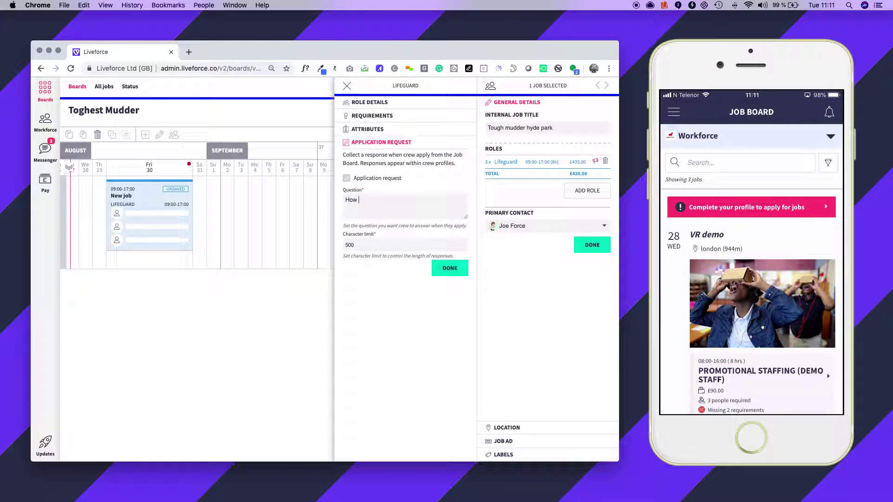
pyautogui.write('many yea')
pyautogui.press('BackSpace')
pyautogui.press('BackSpace')
pyautogui.write('any years expereice as a lifeguard')
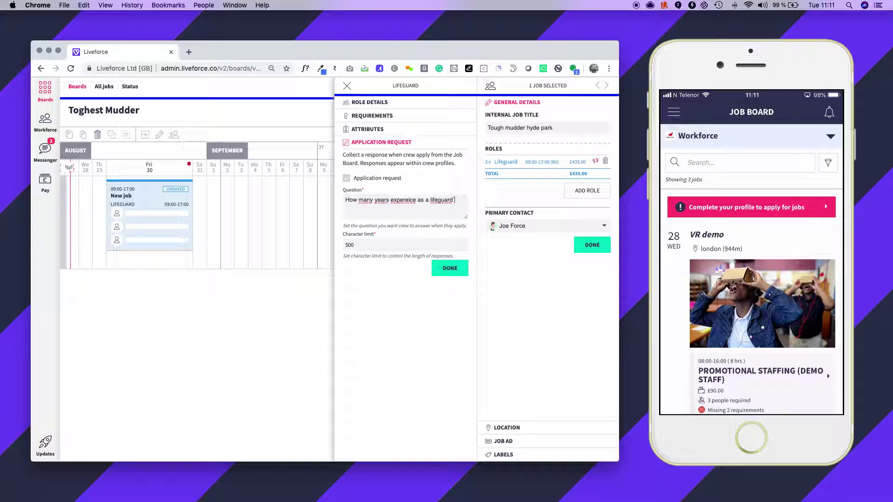
pyautogui.press('BackSpace')
pyautogui.click(450, 272)
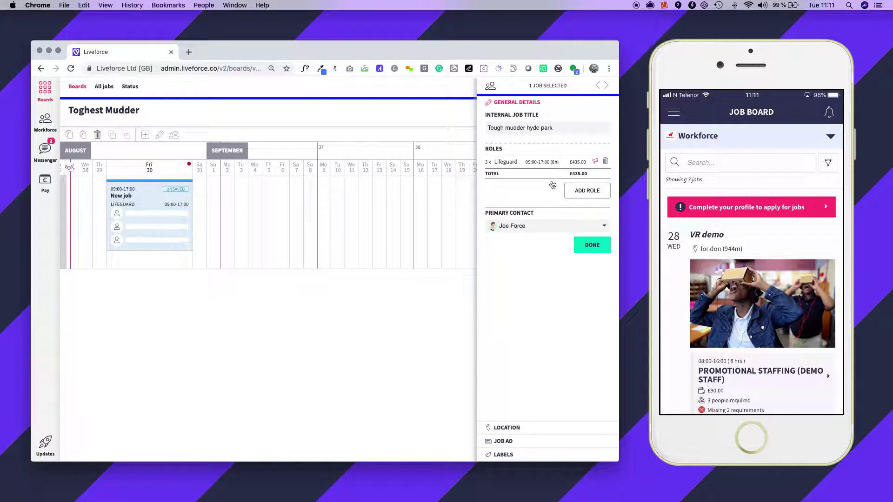
# Step: Add a second role to the job and set its role type to Firstaider
pyautogui.click(586, 191)
pyautogui.click(374, 129)
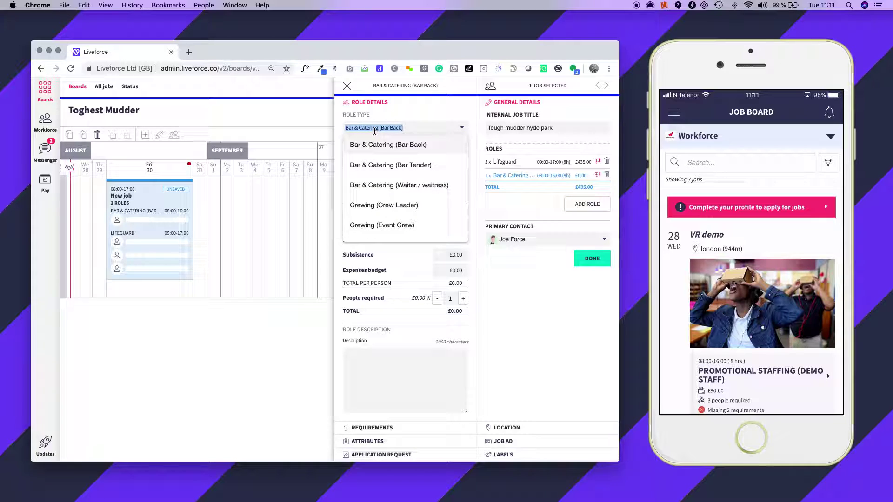
pyautogui.write('first')
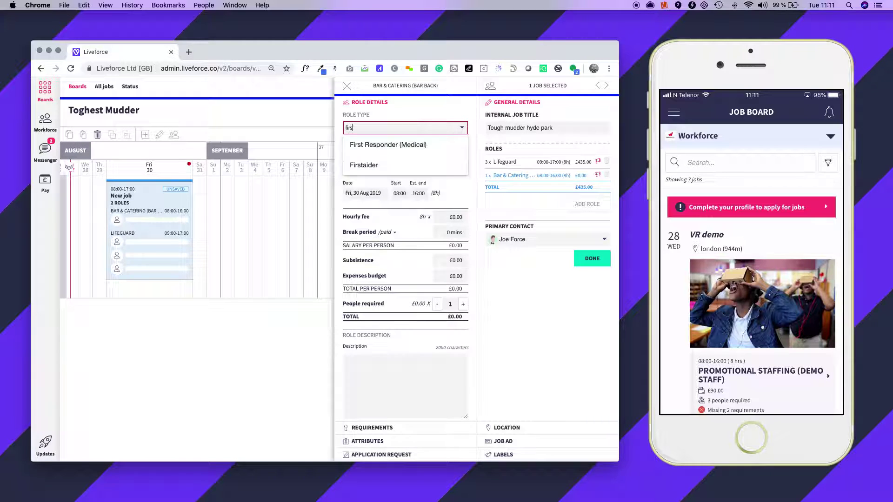
pyautogui.click(382, 170)
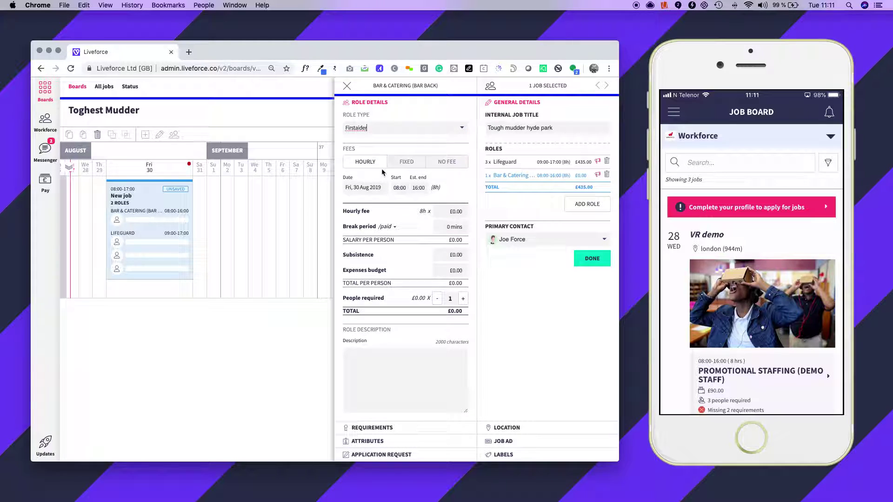
# Step: Switch the Firstaider role to a fixed fee and set its start time to 09:00
pyautogui.click(403, 163)
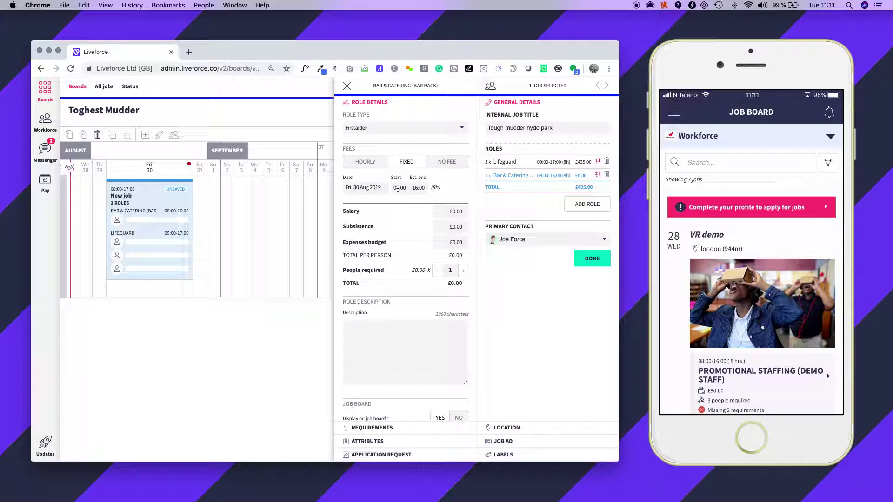
pyautogui.click(396, 178)
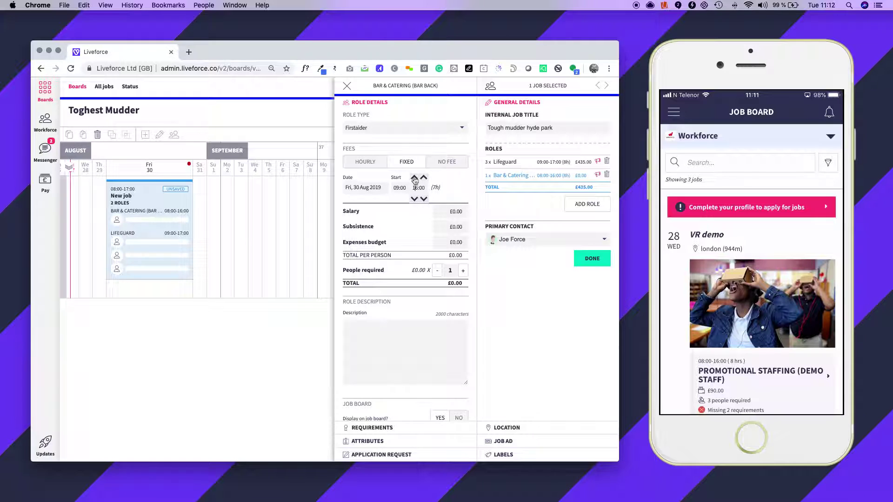
pyautogui.click(415, 180)
pyautogui.click(415, 199)
# Step: Set the Firstaider salary to £150.00, the expenses budget to £15.00 and the people required to 2
pyautogui.click(455, 218)
pyautogui.write('15')
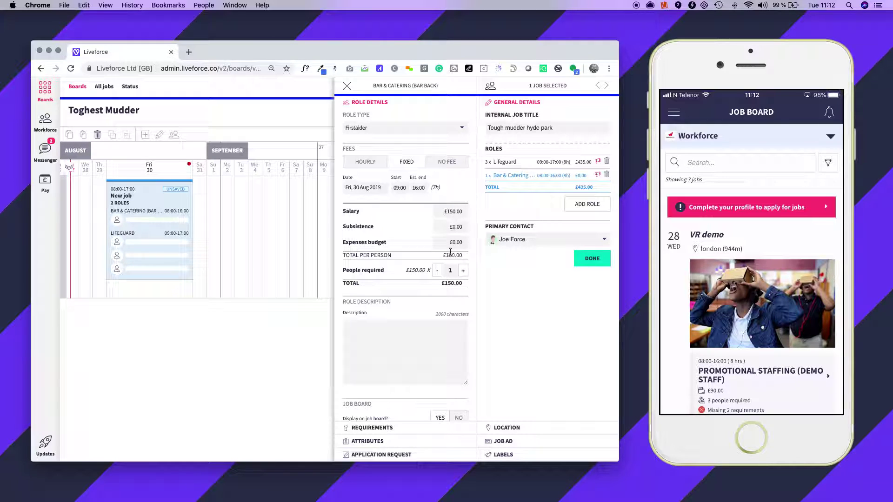
pyautogui.click(449, 242)
pyautogui.write('15')
pyautogui.click(463, 271)
# Step: Paste the copied text beginning "You are a qualified paramedic" as the Firstaider role description, check it and save the role details
pyautogui.press('super+Tab')
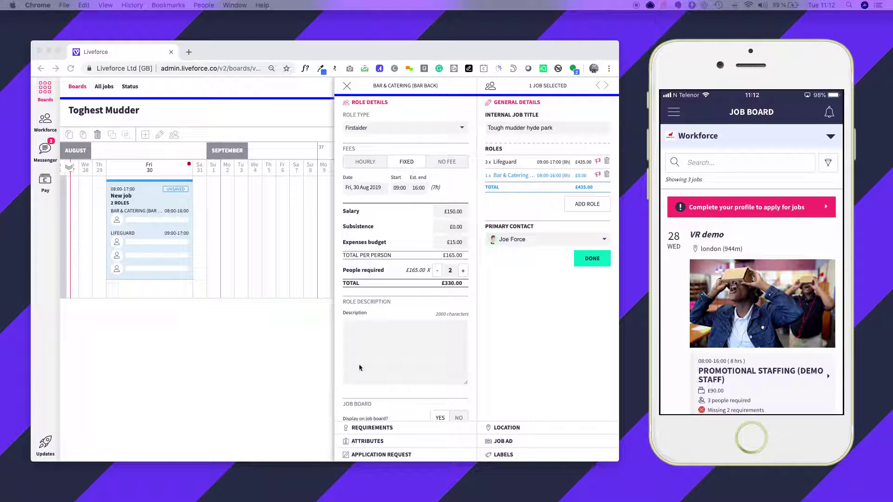
pyautogui.click(367, 346)
pyautogui.press('super+v')
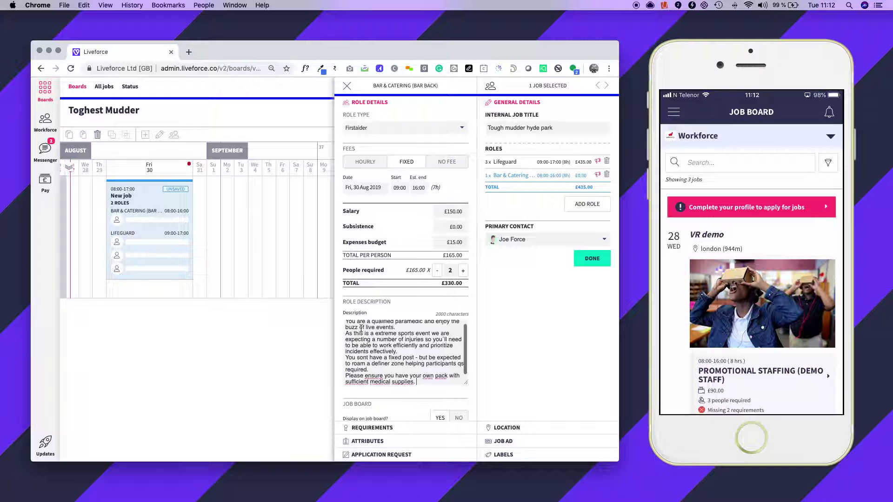
pyautogui.scroll(3, 381, 353)
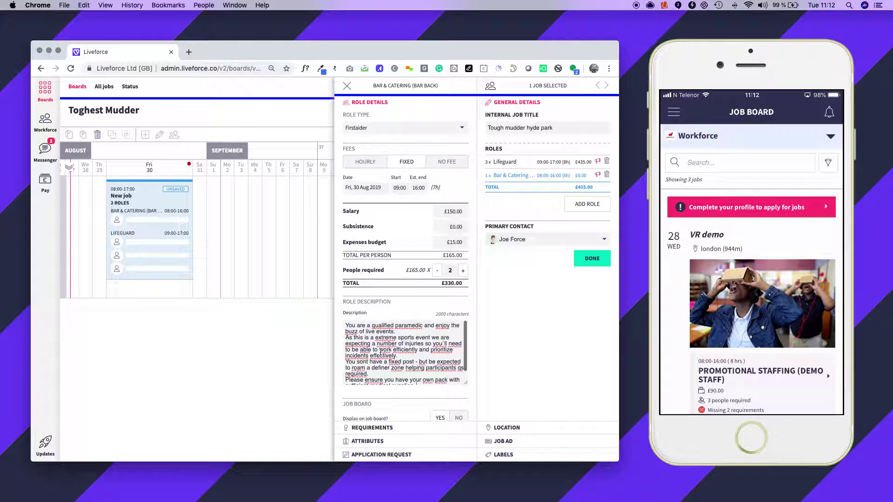
pyautogui.scroll(-2, 385, 352)
pyautogui.scroll(2, 383, 347)
pyautogui.scroll(-2, 382, 347)
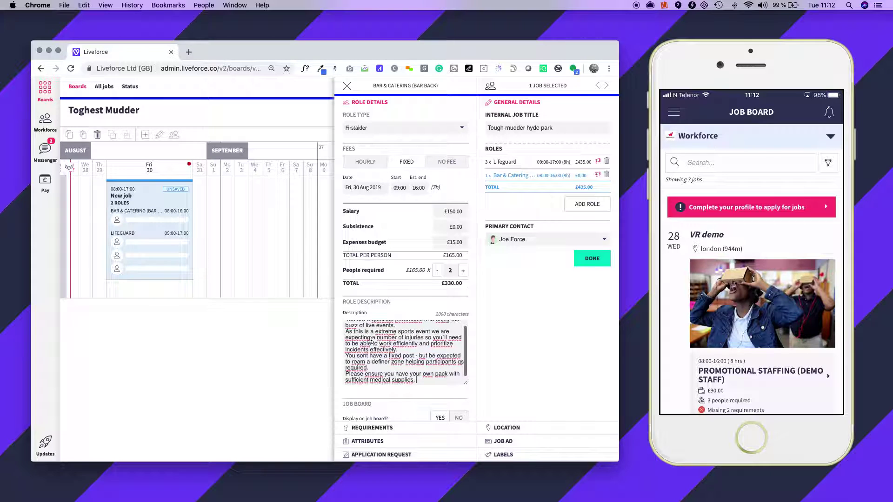
pyautogui.scroll(-2, 429, 382)
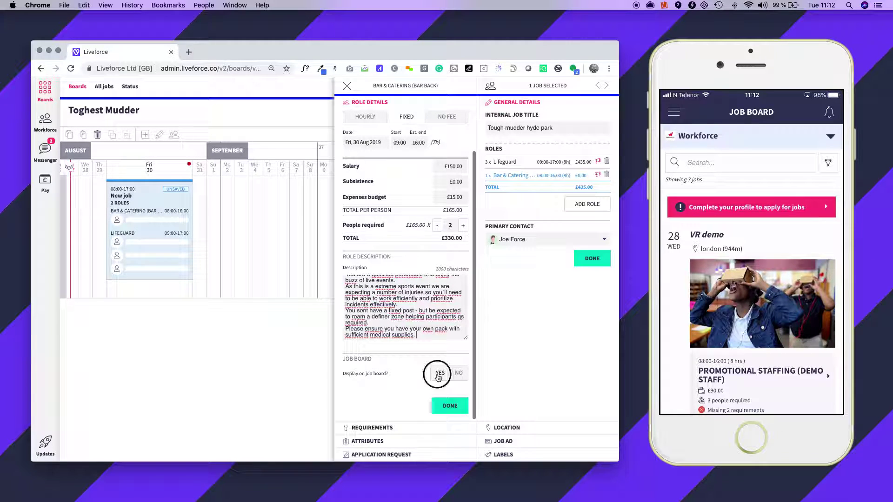
pyautogui.click(434, 409)
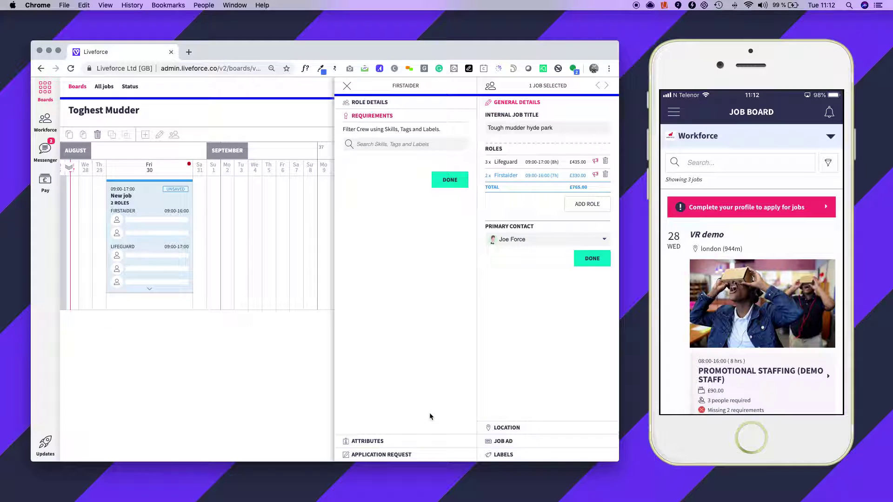
# Step: Add the First aid direct skill and the A-Team tag to the Firstaider requirements and save them
pyautogui.click(375, 143)
pyautogui.write('first')
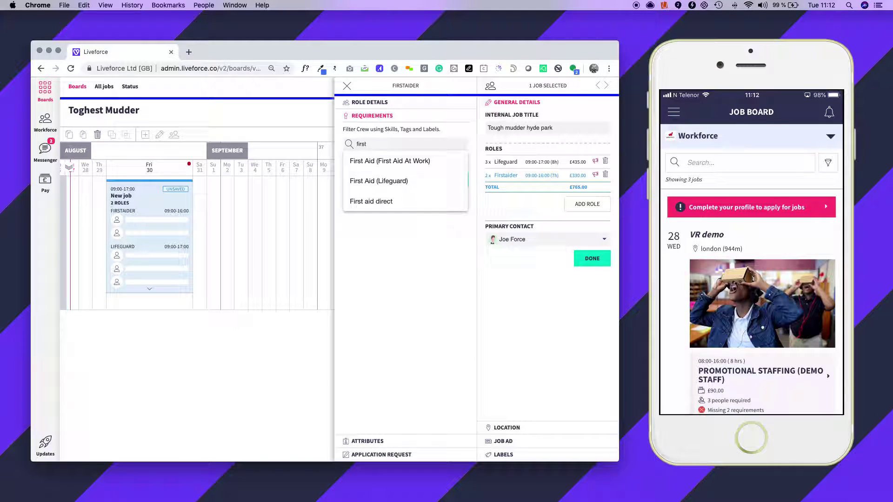
pyautogui.click(375, 201)
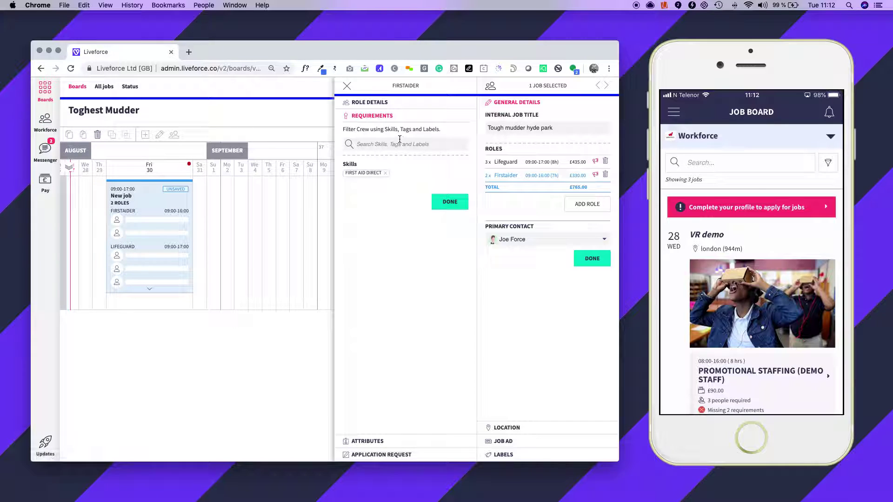
pyautogui.write('a')
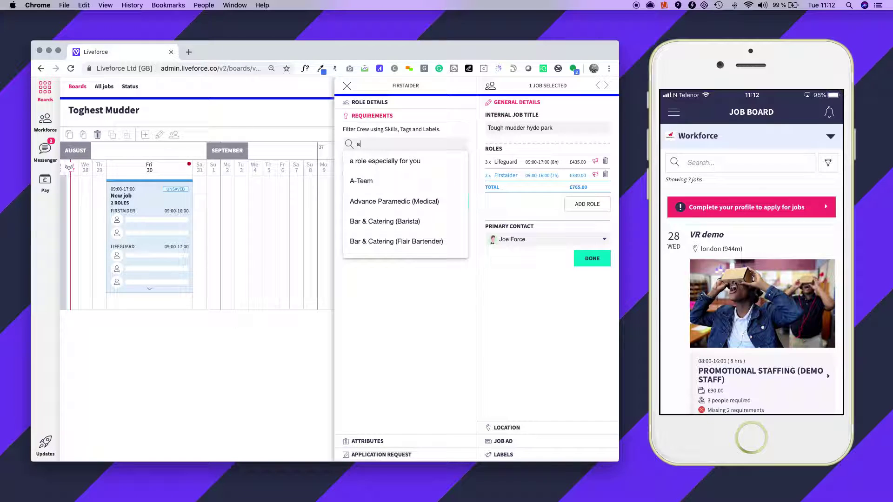
pyautogui.click(389, 181)
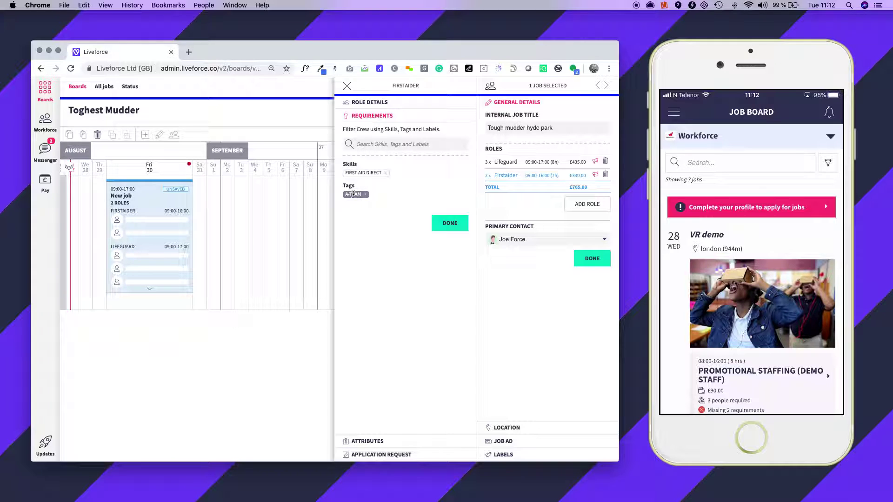
pyautogui.click(450, 223)
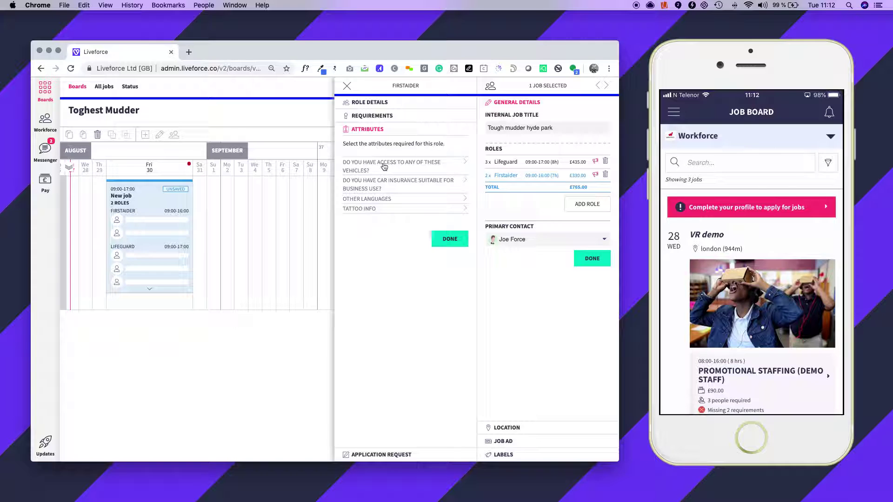
# Step: Require access to a Car in the Firstaider attributes, save them, and finish the role without an application request
pyautogui.click(384, 166)
pyautogui.click(346, 179)
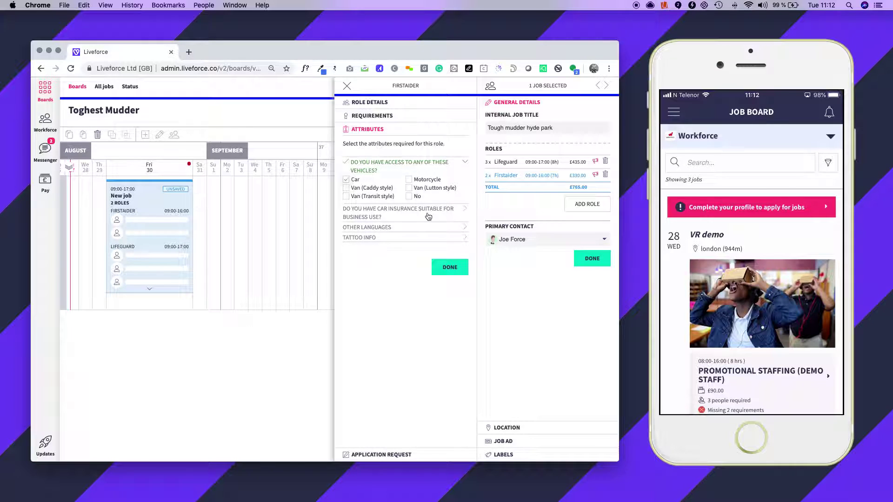
pyautogui.click(449, 267)
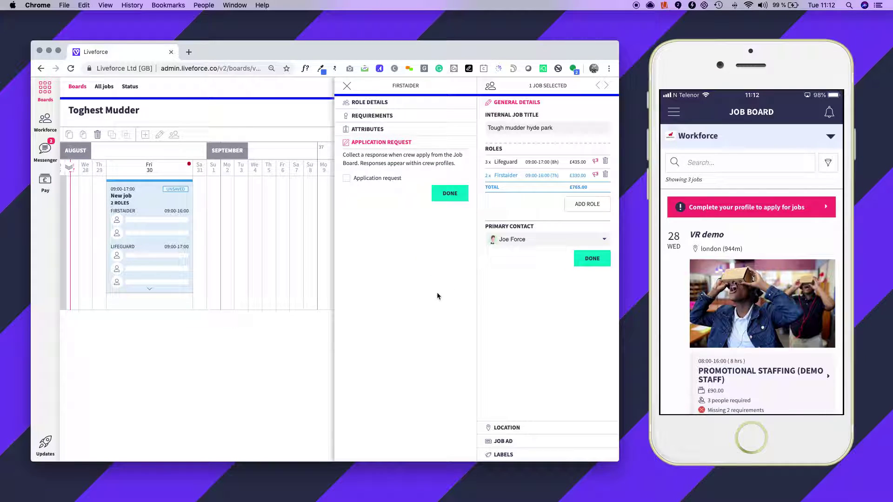
pyautogui.click(444, 195)
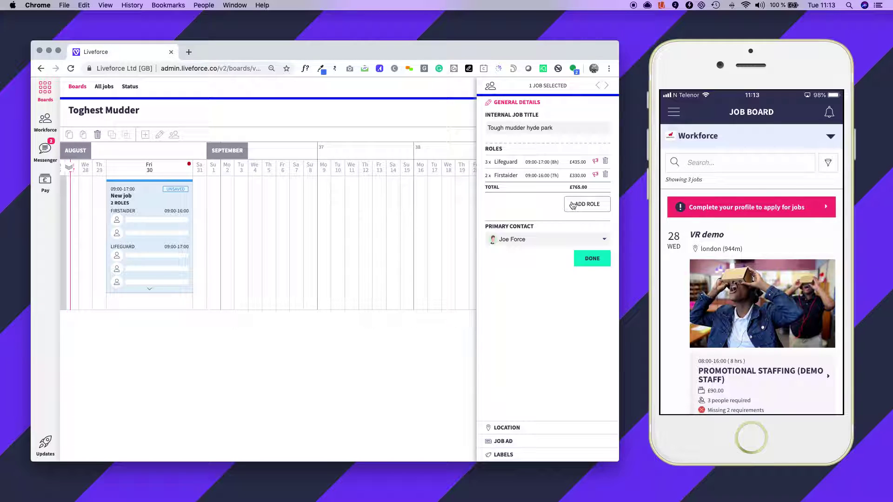
# Step: Check the available primary contacts, keep the current one and save the job's general details
pyautogui.click(606, 241)
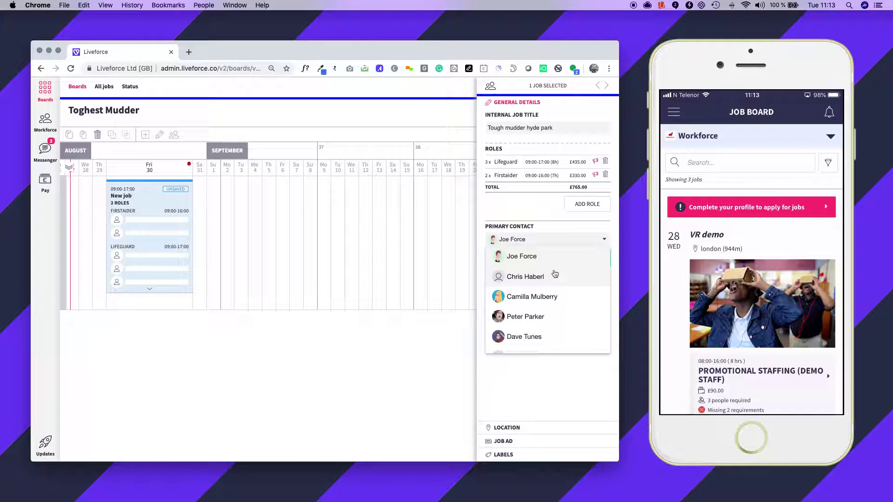
pyautogui.click(517, 216)
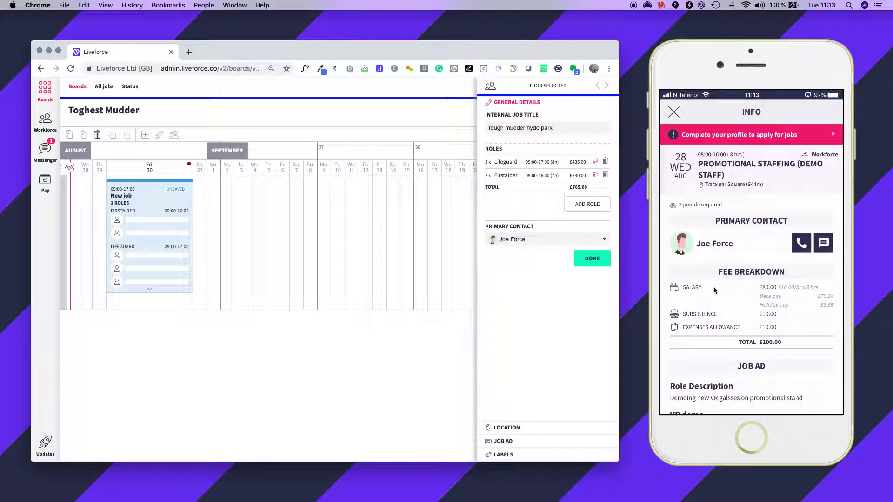
pyautogui.click(588, 261)
# Step: Set the job's location shortname to "Hyde park" and choose Hyde Park, London as its location
pyautogui.click(493, 139)
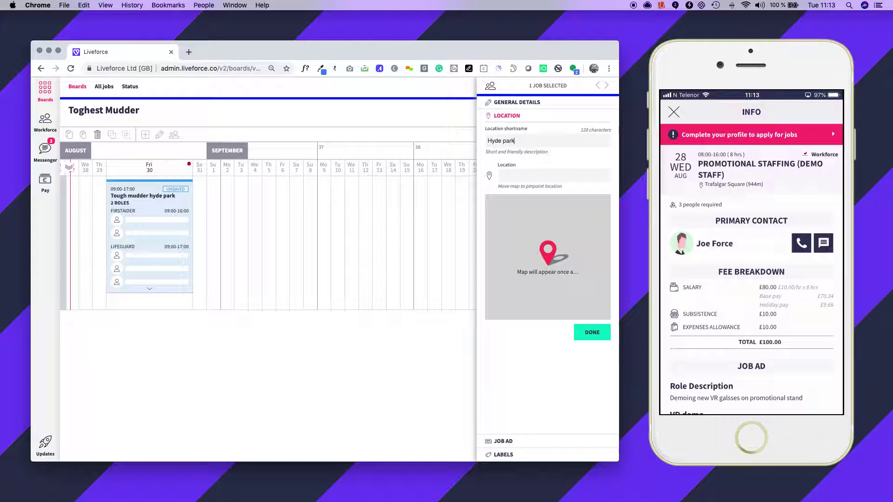
pyautogui.write('hyde')
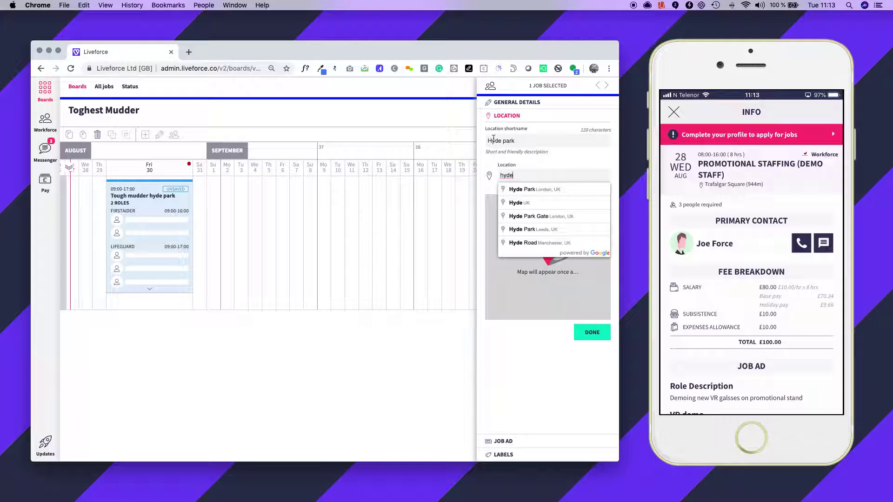
pyautogui.click(529, 191)
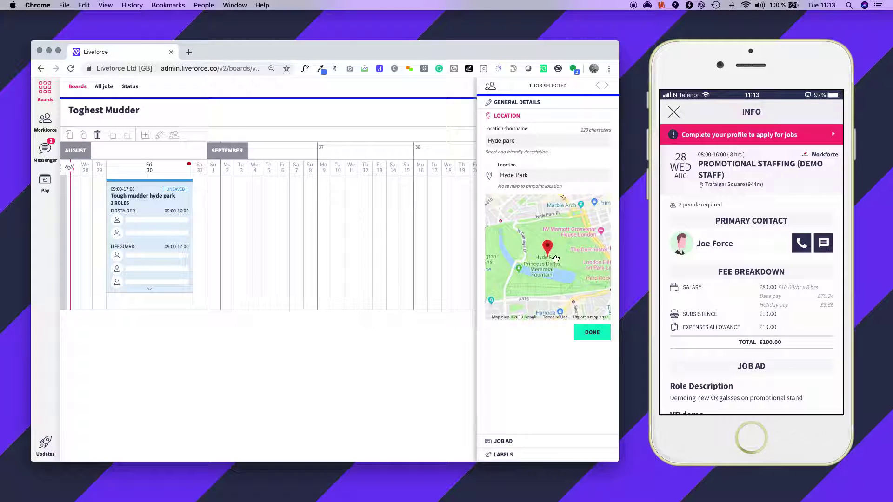
# Step: Move the map pin to the northwest edge of Hyde Park and save the location
pyautogui.click(598, 284)
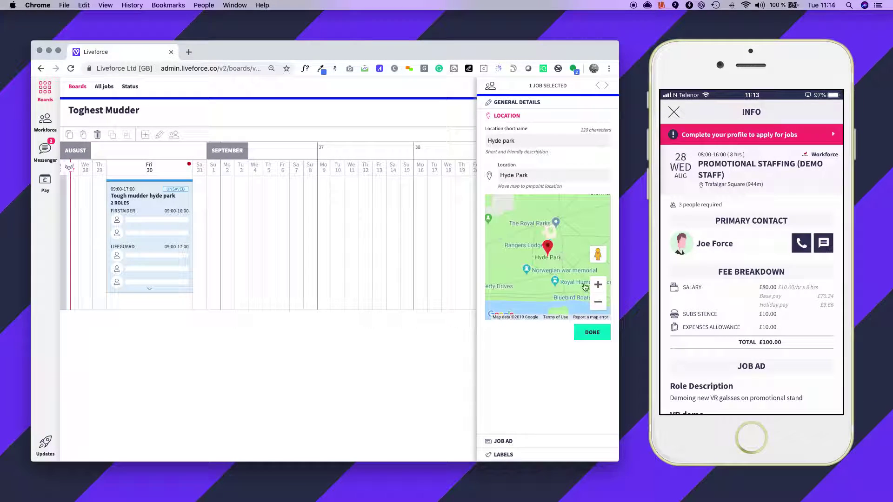
pyautogui.click(598, 304)
pyautogui.moveTo(548, 249)
pyautogui.mouseDown()
pyautogui.moveTo(525, 209)
pyautogui.moveTo(512, 212)
pyautogui.moveTo(517, 224)
pyautogui.mouseUp()
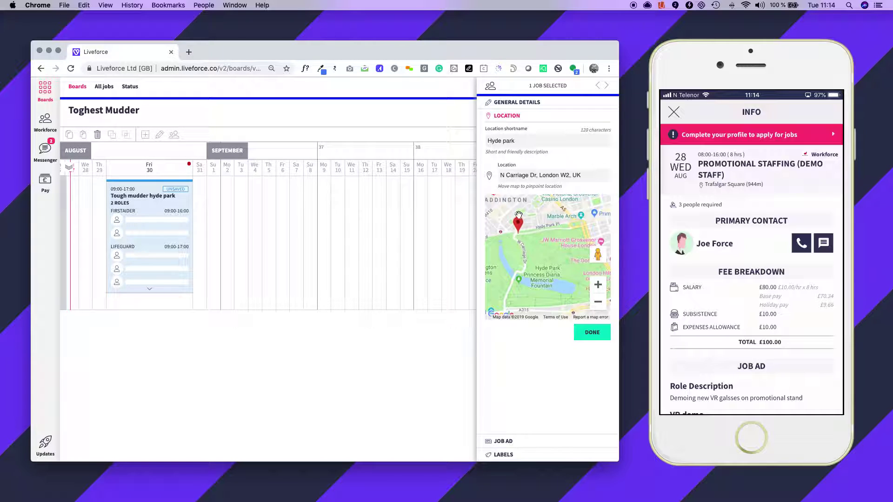
pyautogui.click(599, 332)
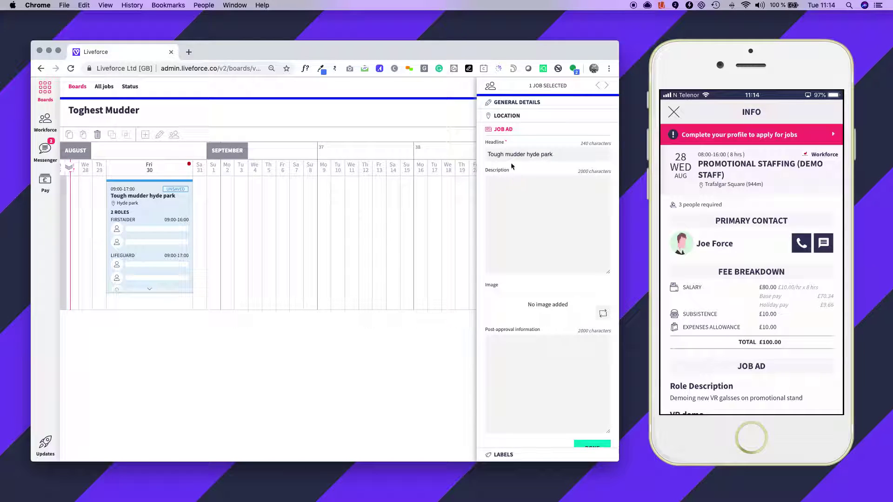
# Step: Fill in the job ad description with the paragraph beginning "Tough Mudder is 10 miles of mud and 20 best-in-class obstacles"
pyautogui.click(507, 185)
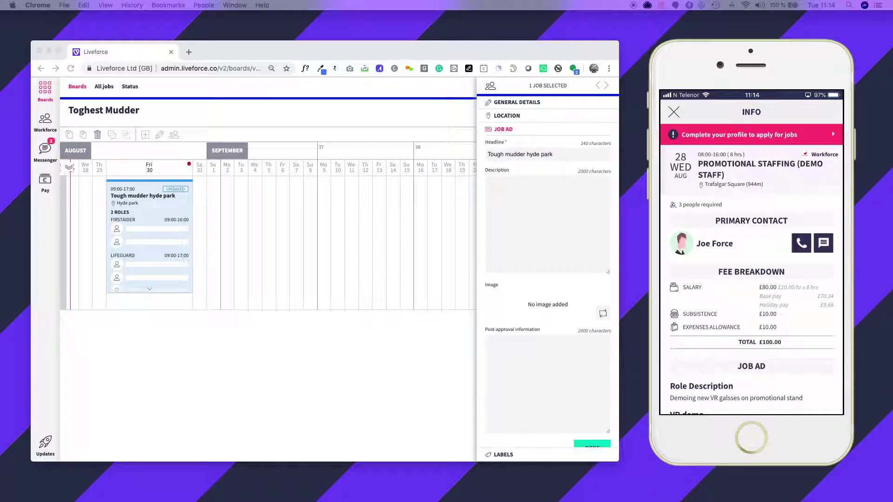
pyautogui.click(523, 188)
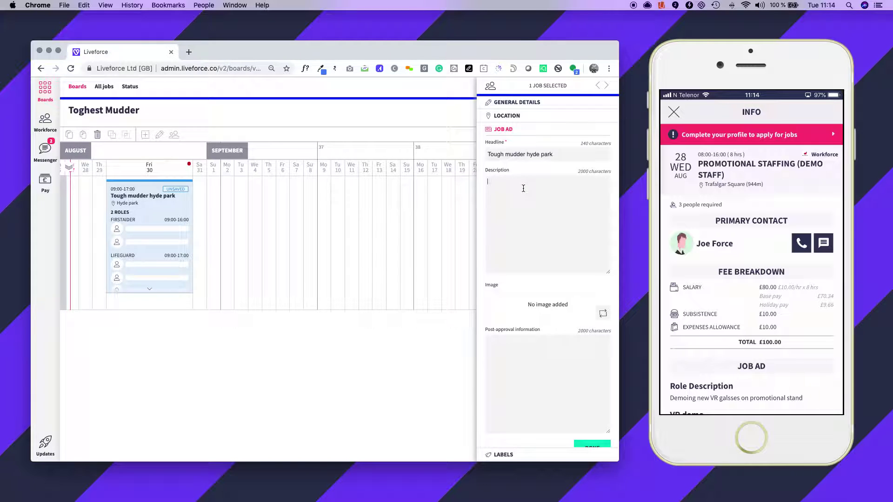
pyautogui.write("Tough Mudder is 10 miles of mud and 20 best-in-class obstacles designed to drag you out of your comfort zone. With no podiums, winners, or clocks to race against, Tough Mudder isn't about how fast you can cross the finish line. It's about pushing yourself -- and your team -- to discover what you're really made of.")
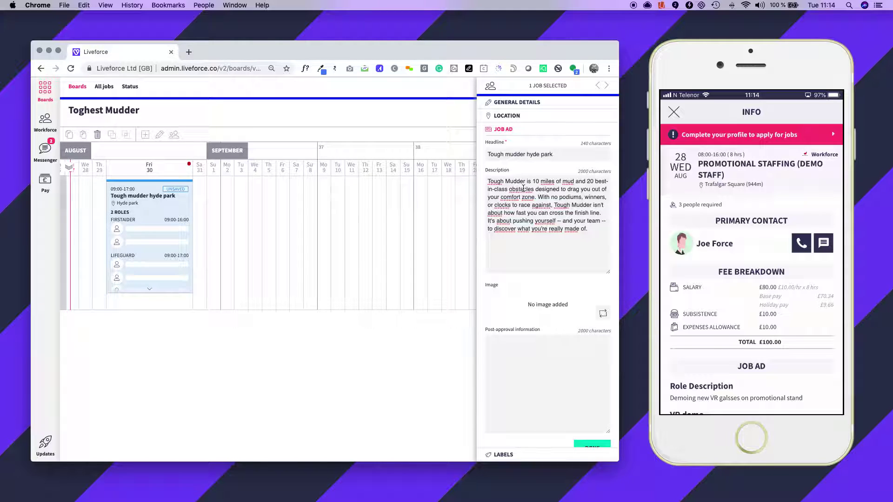
# Step: Add lifeguard-tough.jpg from the Job ad pics folder inside NEW TUTORIALS as the job ad image
pyautogui.click(519, 299)
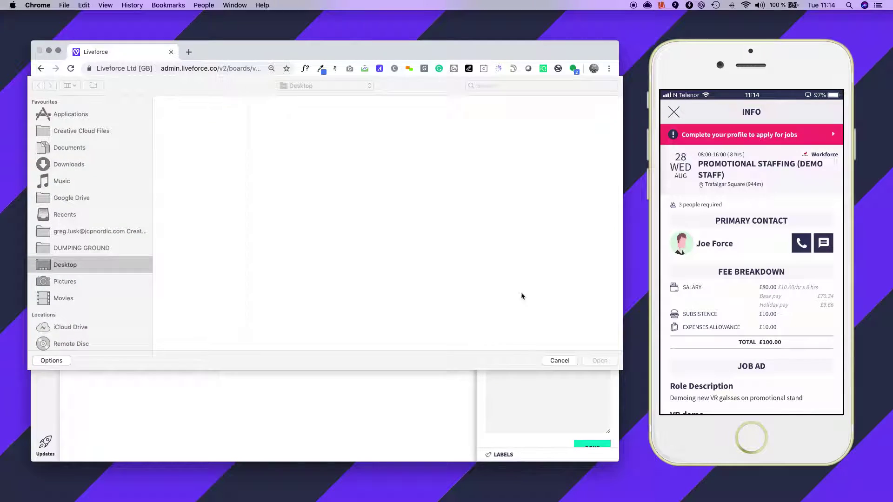
pyautogui.click(193, 120)
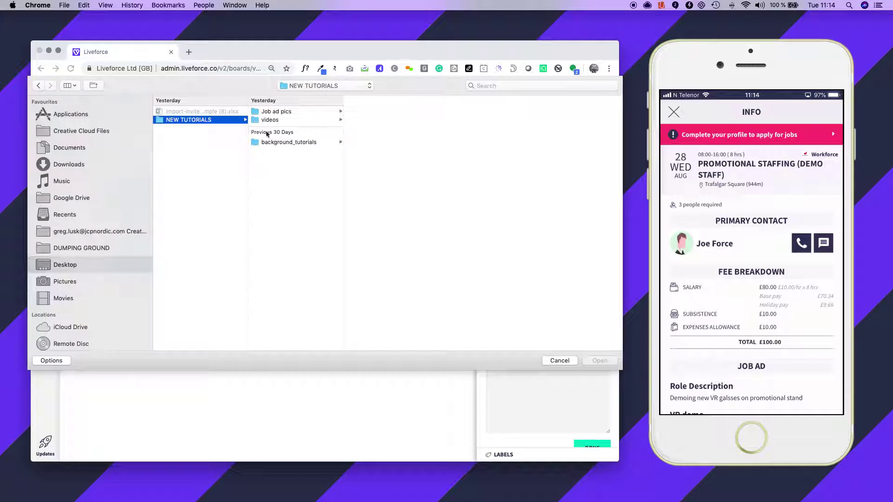
pyautogui.click(268, 112)
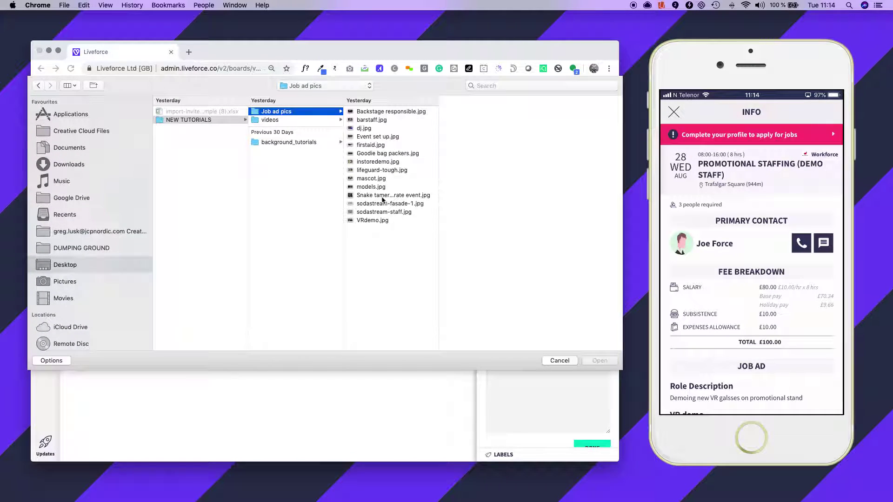
pyautogui.click(372, 171)
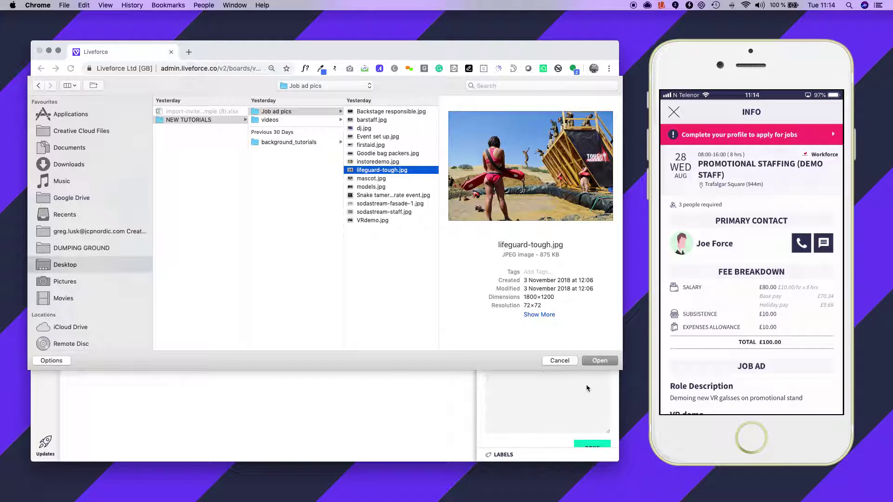
pyautogui.click(594, 363)
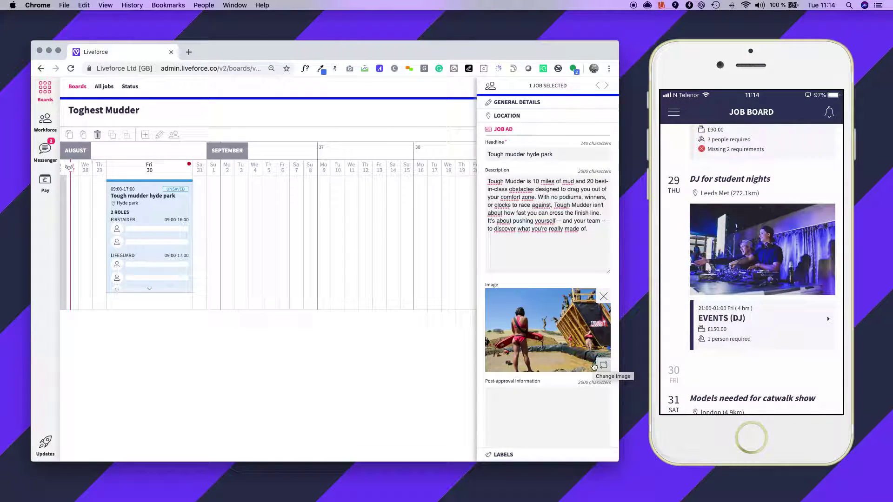
# Step: Add post-approval information to the job ad with a reminder about clothes, and complete the job ad section
pyautogui.scroll(-2, 520, 378)
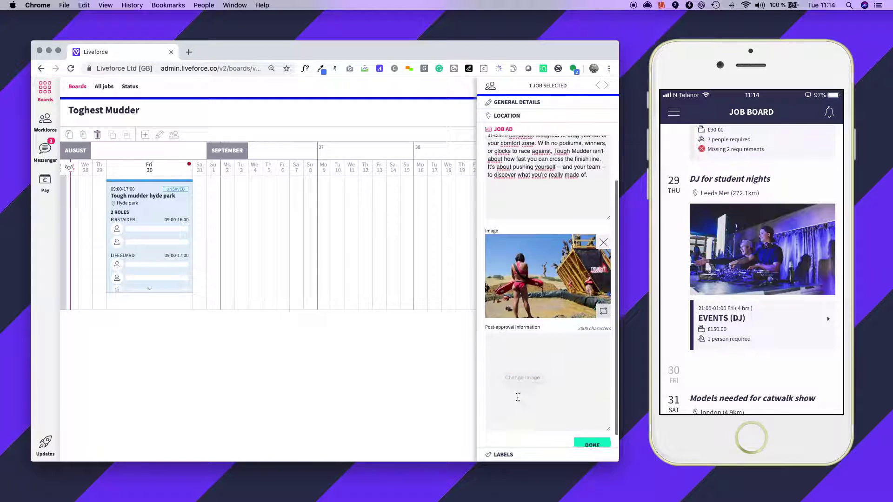
pyautogui.click(504, 345)
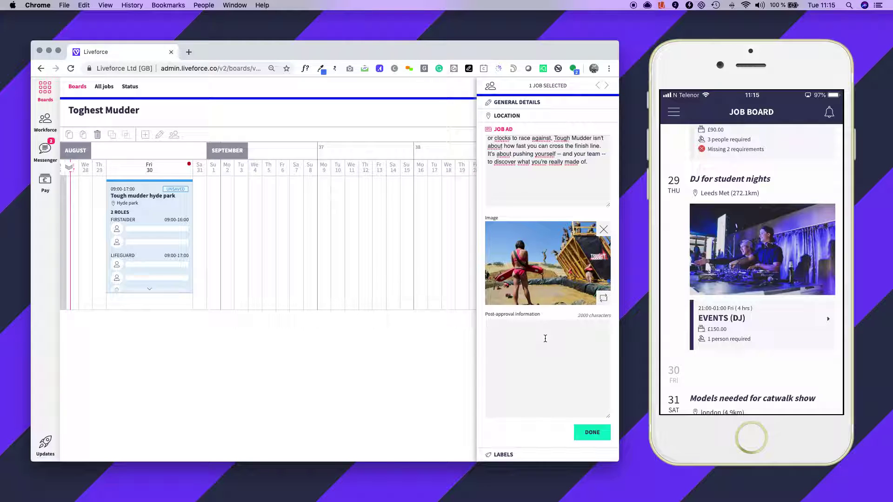
pyautogui.write('ember')
pyautogui.write('of clothes')
pyautogui.click(597, 433)
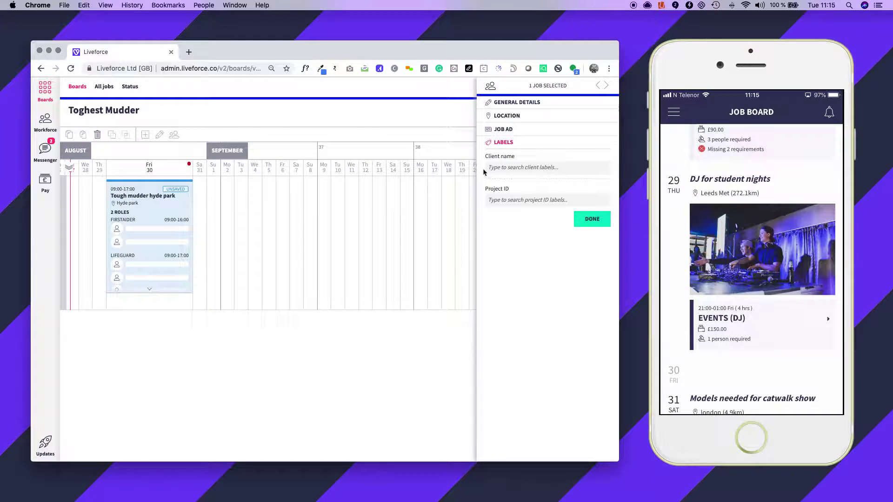
# Step: Label the job with client name "toughmudder" and project ID "656354", and finish editing its details
pyautogui.click(504, 171)
pyautogui.write('toughmudder')
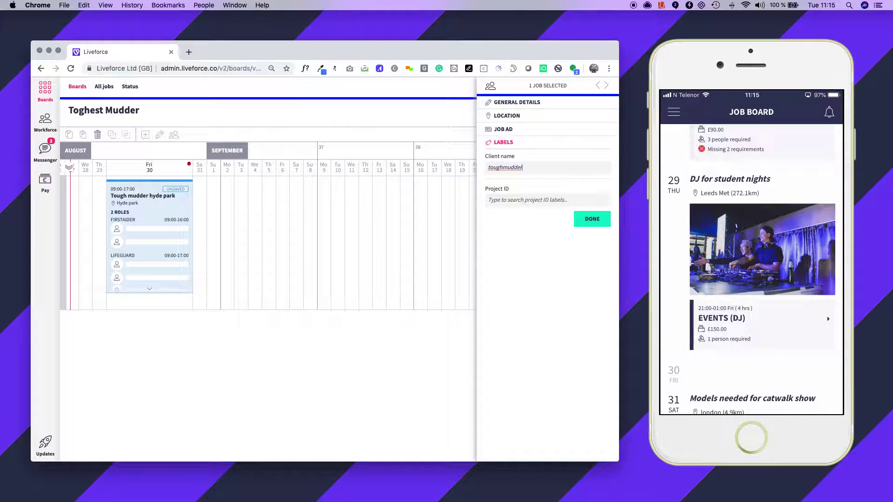
pyautogui.press('Return')
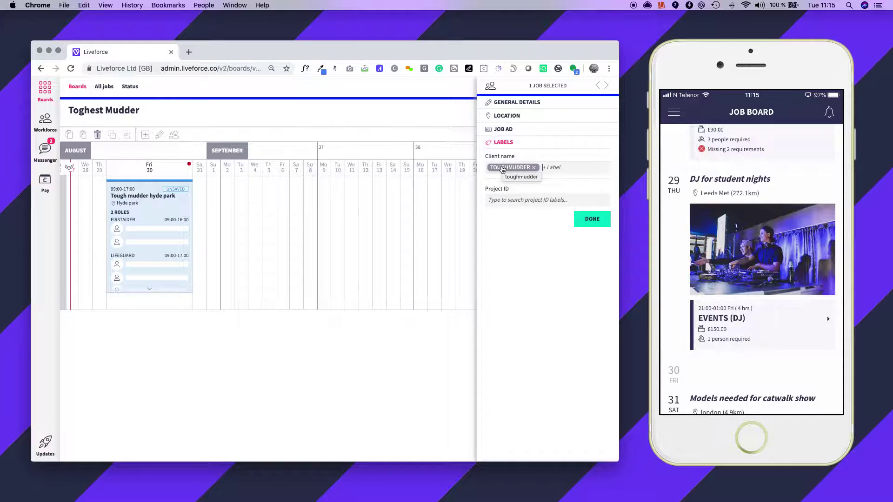
pyautogui.click(506, 199)
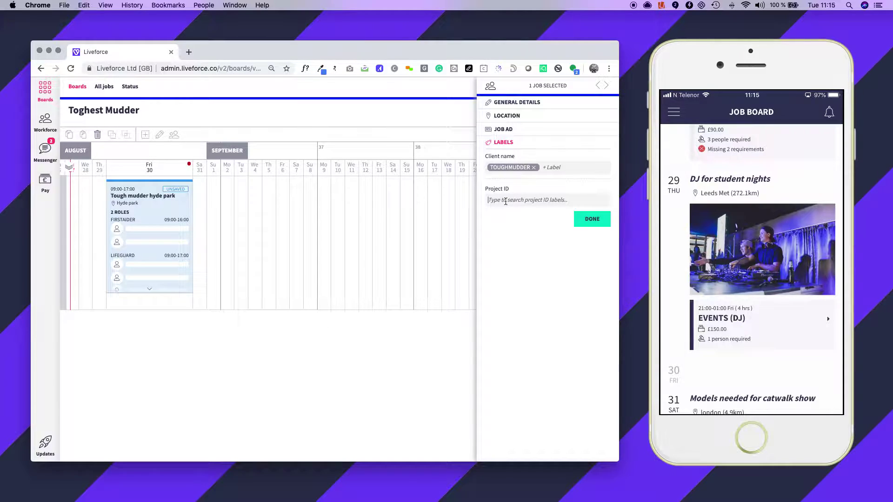
pyautogui.write('656354')
pyautogui.press('Return')
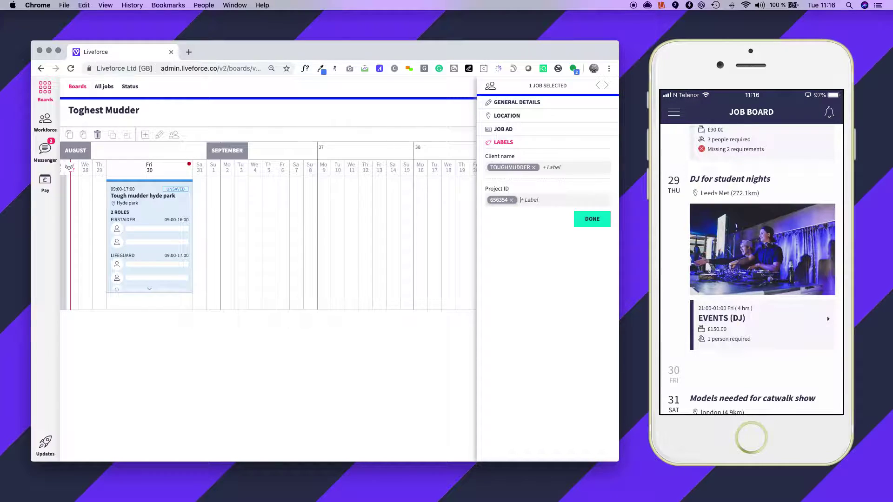
pyautogui.click(588, 222)
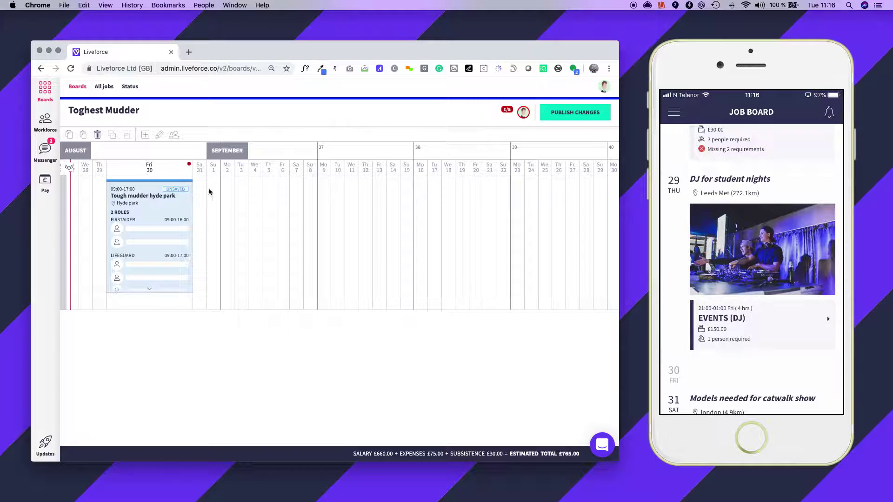
# Step: Publish the changes on the Toghest Mudder board
pyautogui.click(564, 111)
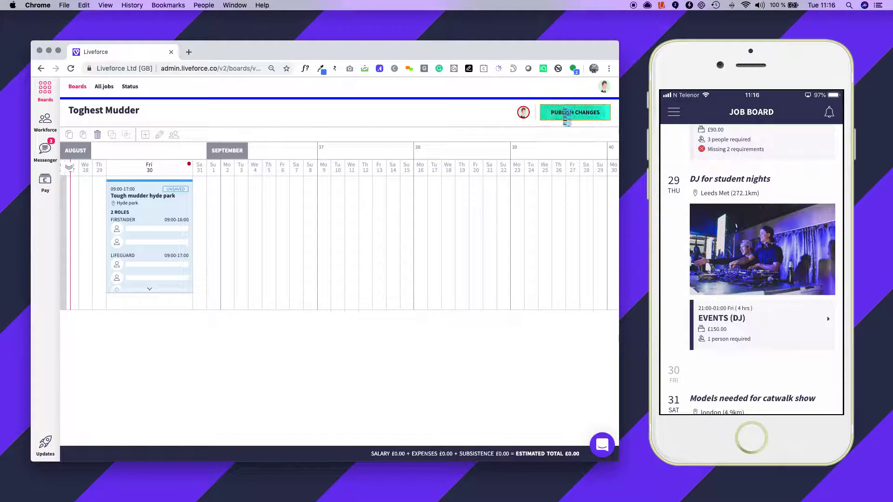
pyautogui.hscroll(-5, 417, 231)
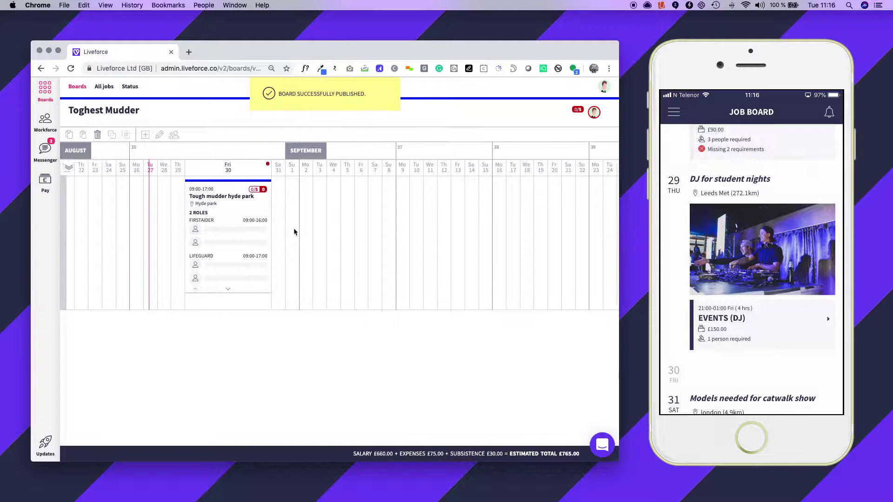